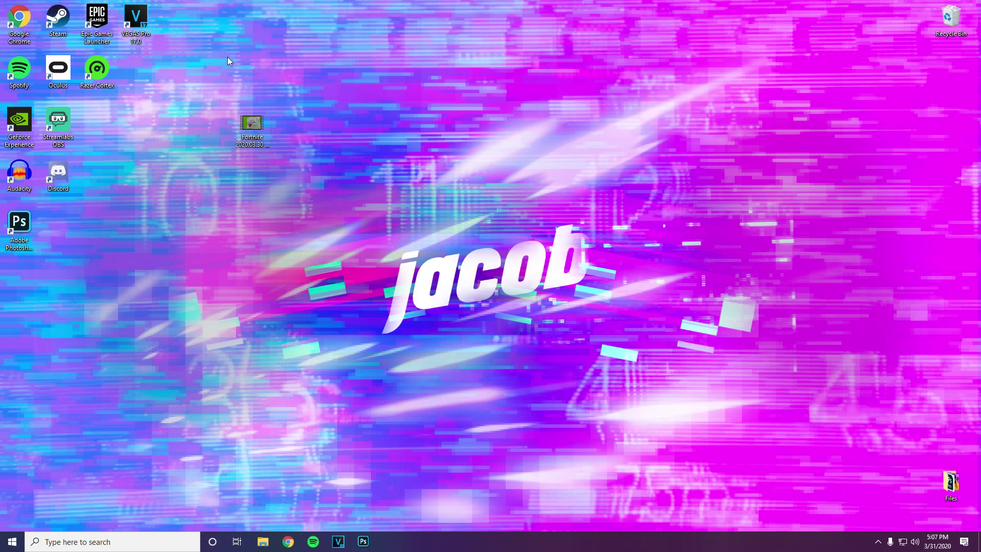
- Move the Fortnite video file to a new spot on the desktop
{"action": "left_click_drag", "start_coordinate": [251, 127], "coordinate": [353, 96]}
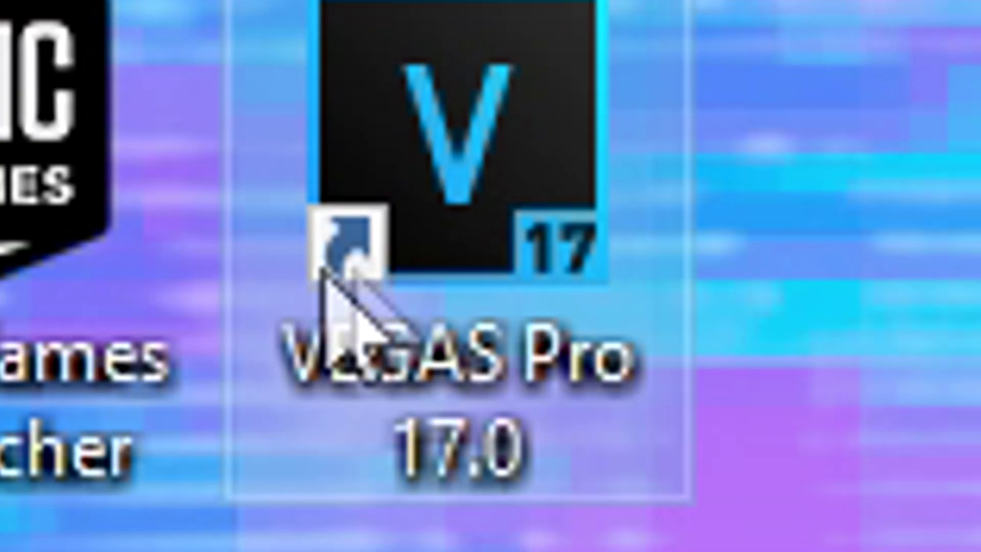
- Launch VEGAS Pro 17.0 and drop the Fortnite clip onto its empty timeline
{"action": "double_click", "coordinate": [469, 307]}
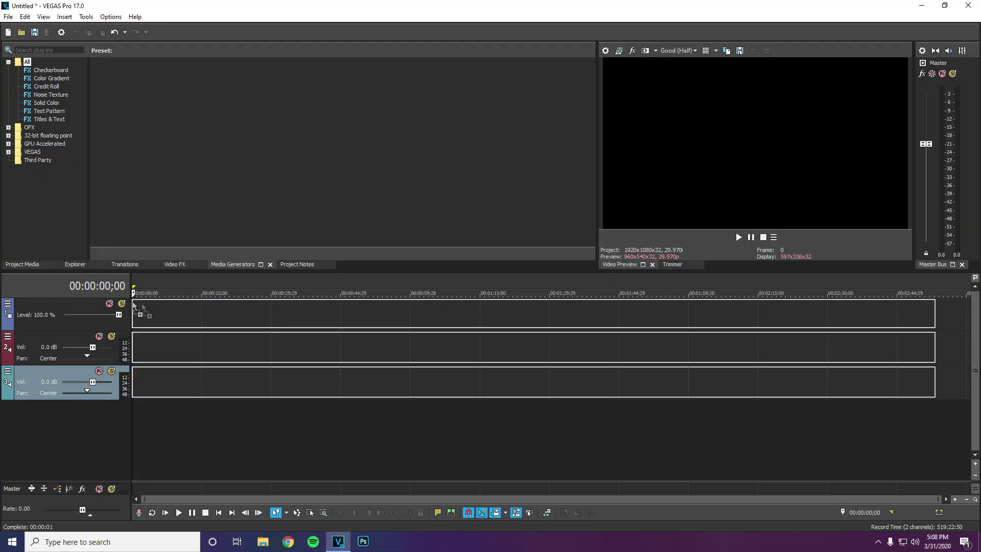
{"action": "left_click_drag", "start_coordinate": [149, 318], "coordinate": [137, 316]}
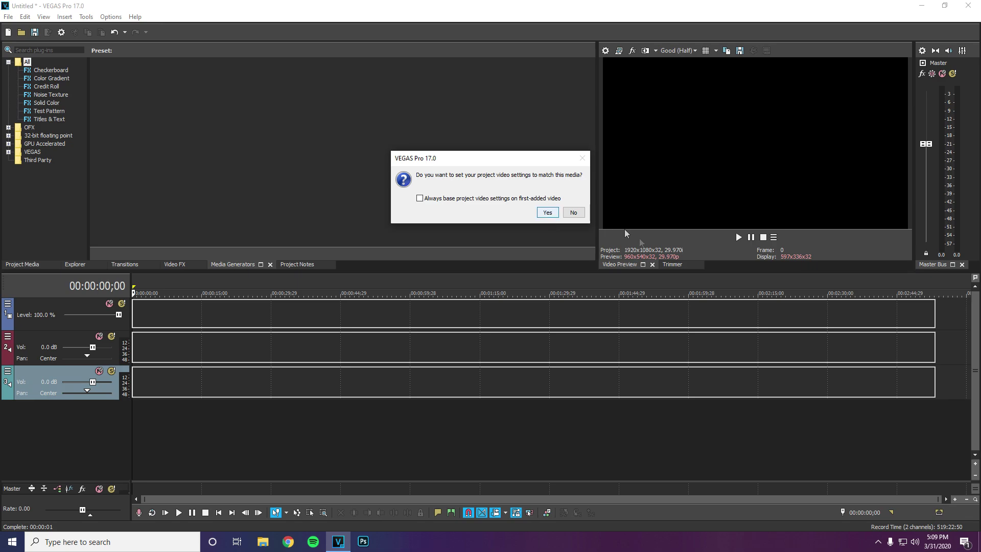
- Match project settings to the 59.770p clip, then preview footage at 5, 17 and 79 seconds
{"action": "left_click", "coordinate": [547, 213]}
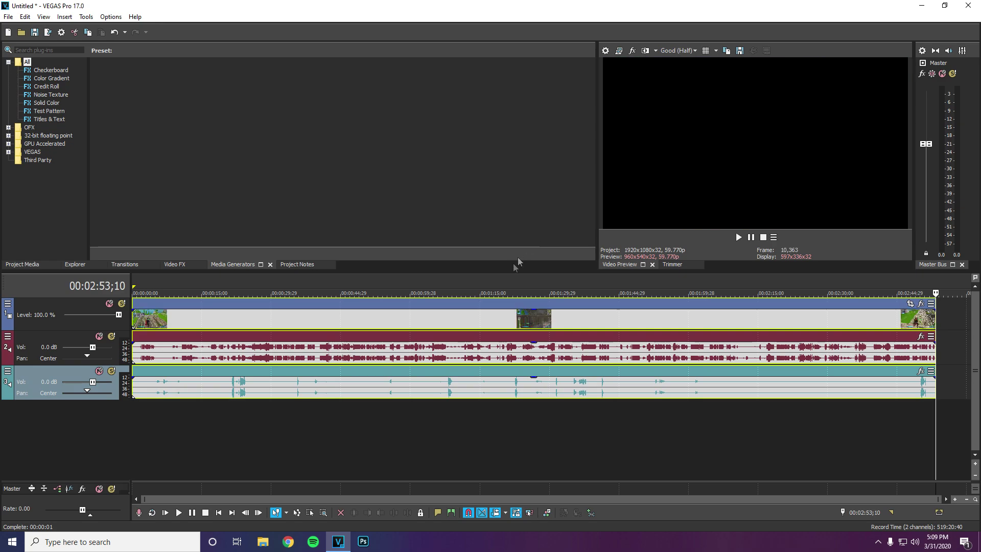
{"action": "key", "text": "Home"}
{"action": "left_click", "coordinate": [158, 327]}
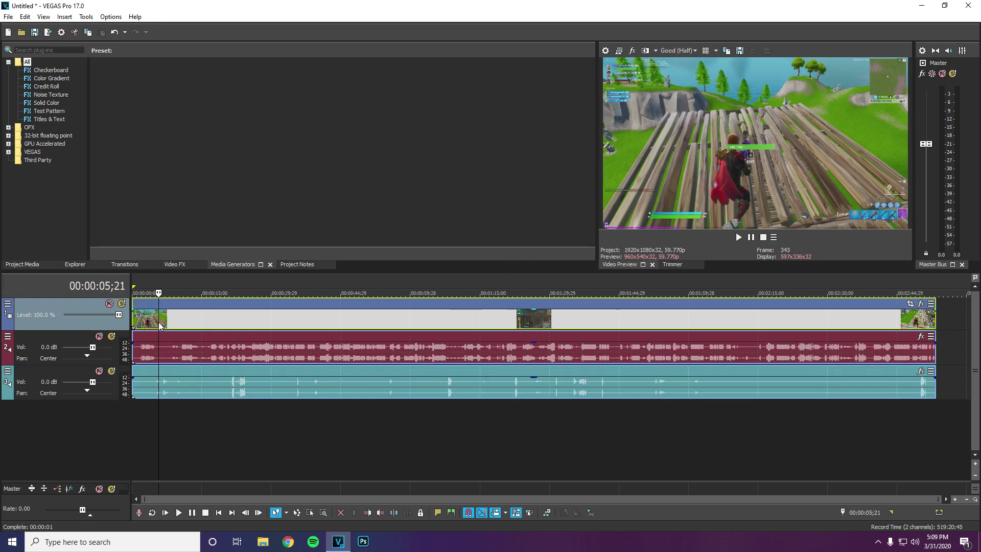
{"action": "left_click", "coordinate": [214, 317]}
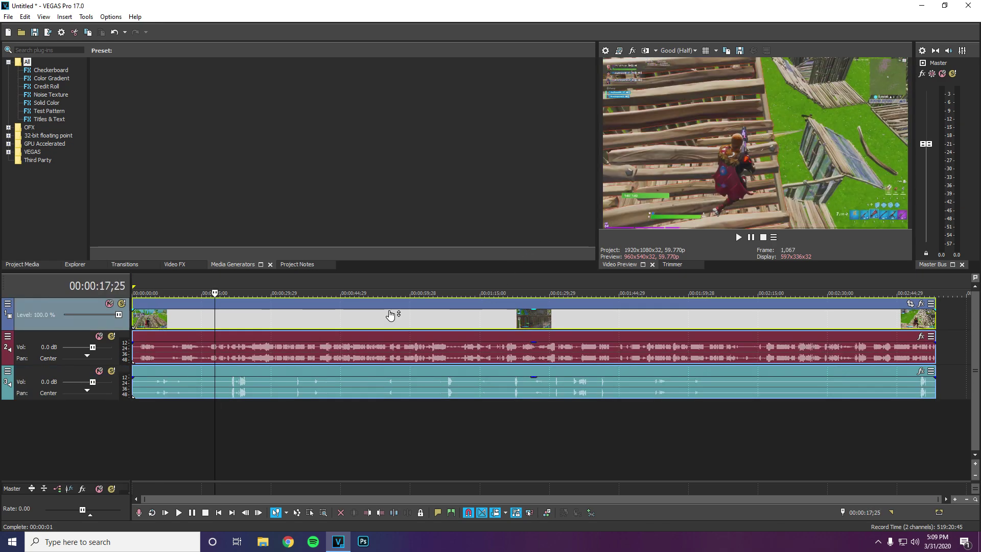
{"action": "left_click", "coordinate": [499, 319]}
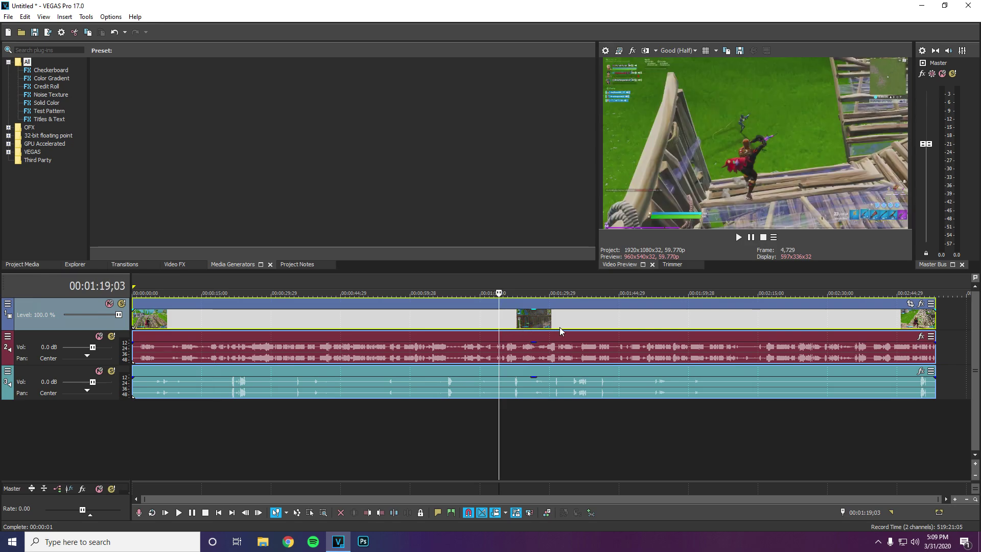
{"action": "key", "text": "Home"}
- Zoom the timeline to about the first 45 seconds and select the track 2 and 3 audio events
{"action": "left_click_drag", "start_coordinate": [937, 500], "coordinate": [363, 499]}
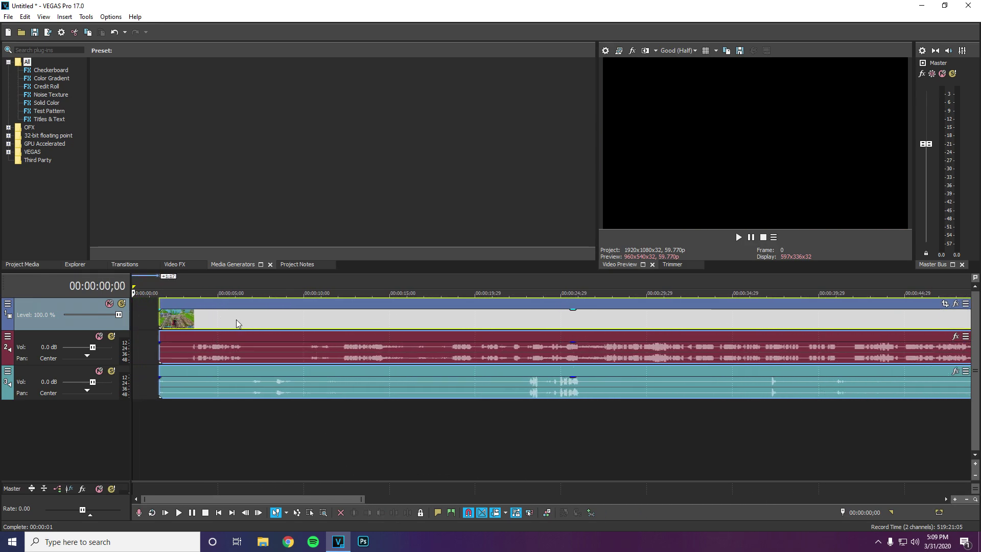
{"action": "left_click", "coordinate": [395, 352]}
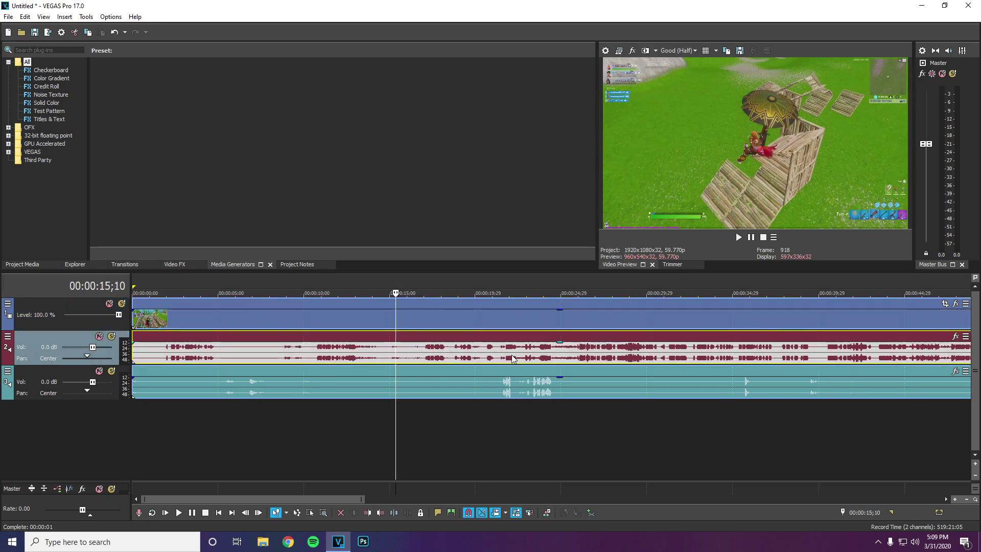
{"action": "left_click", "coordinate": [509, 381]}
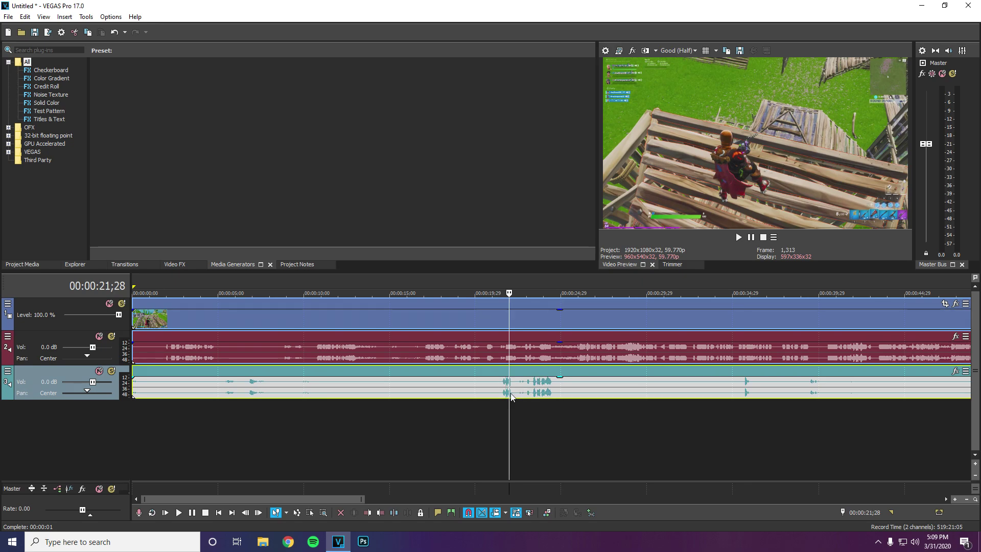
{"action": "left_click", "coordinate": [494, 353]}
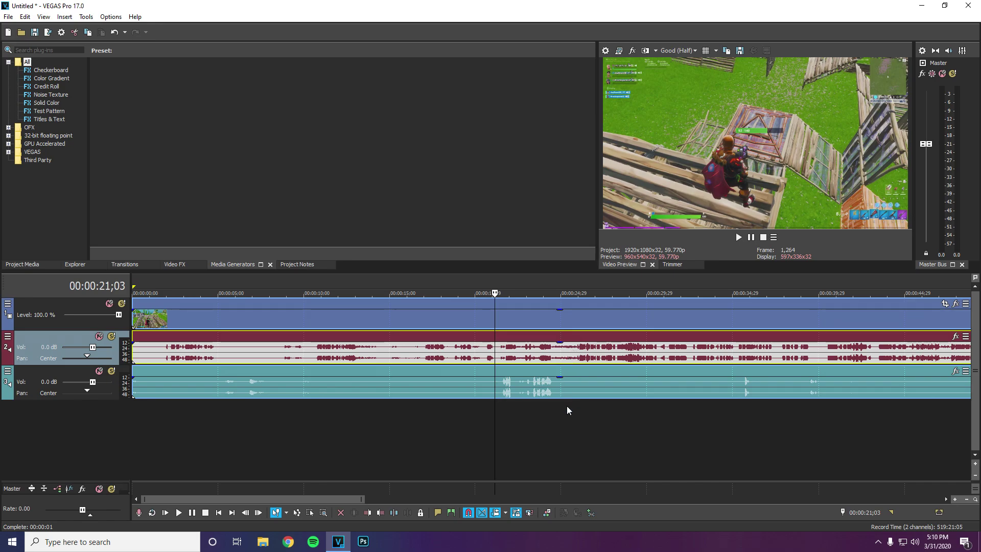
{"action": "left_click", "coordinate": [564, 391]}
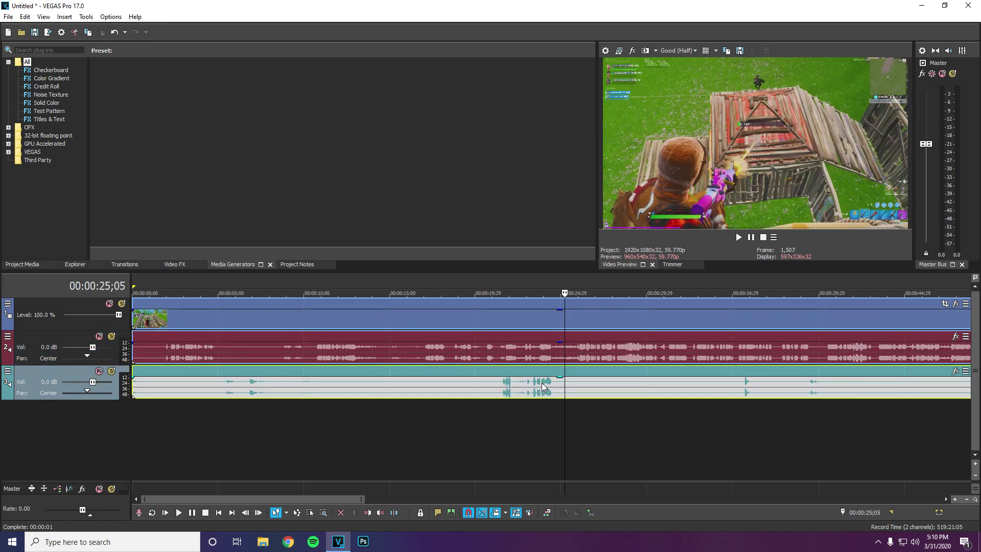
{"action": "left_click", "coordinate": [528, 350]}
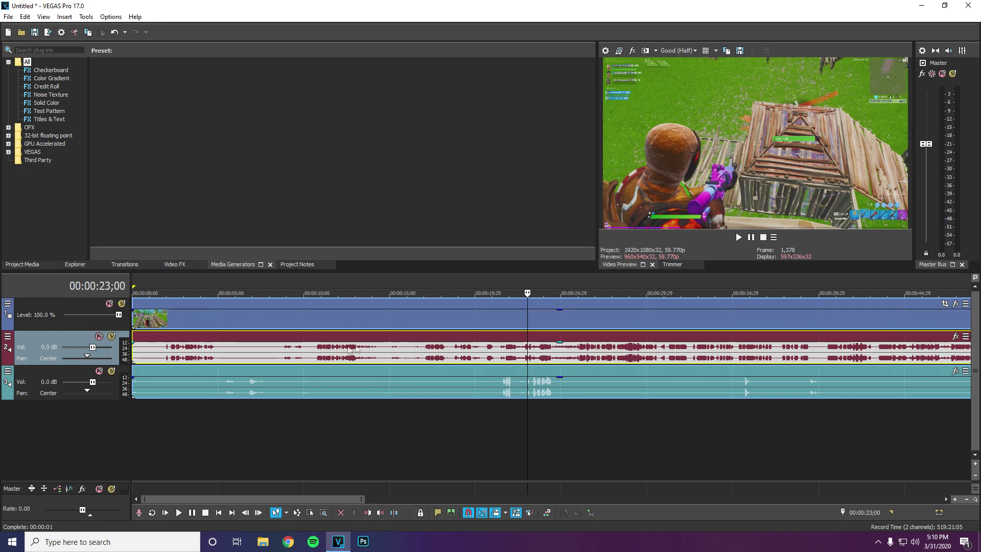
{"action": "left_click", "coordinate": [553, 383]}
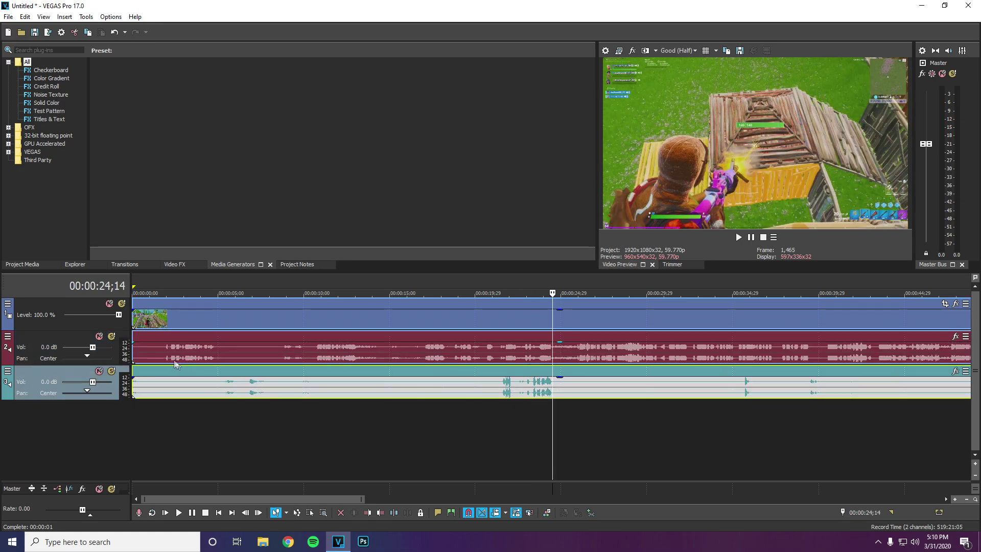
- Select the video and audio events near the start, then start playing the clip
{"action": "left_click", "coordinate": [258, 326]}
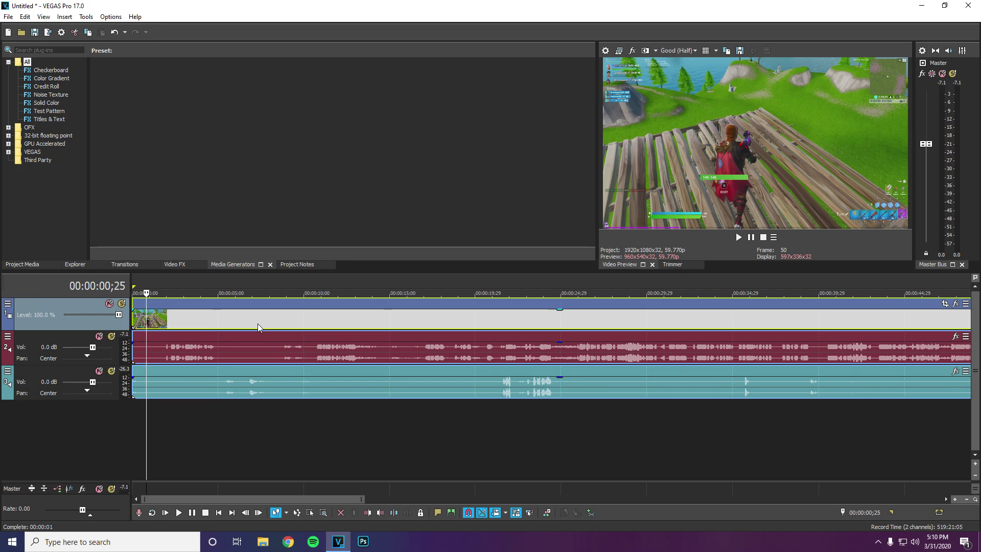
{"action": "left_click", "coordinate": [171, 359]}
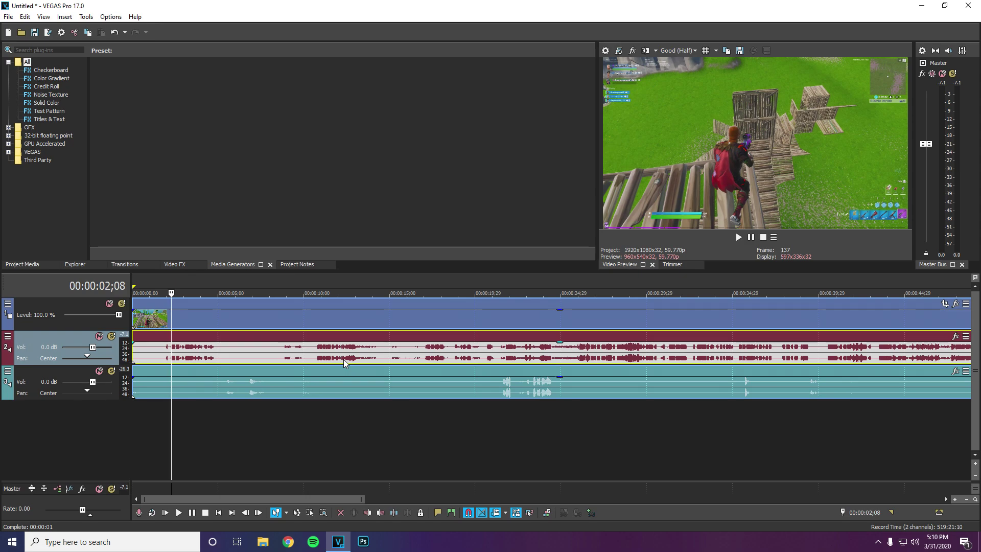
{"action": "left_click", "coordinate": [259, 352]}
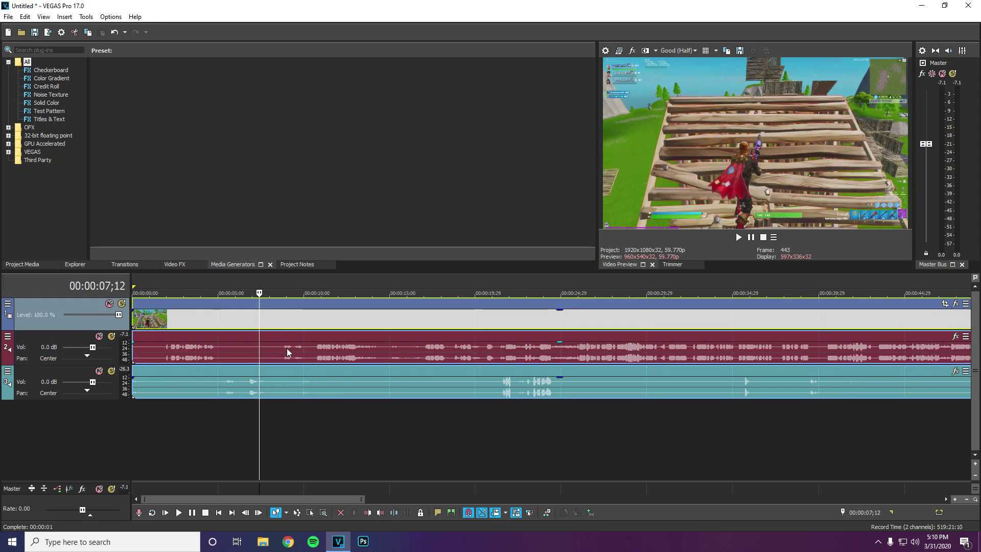
{"action": "left_click", "coordinate": [226, 382]}
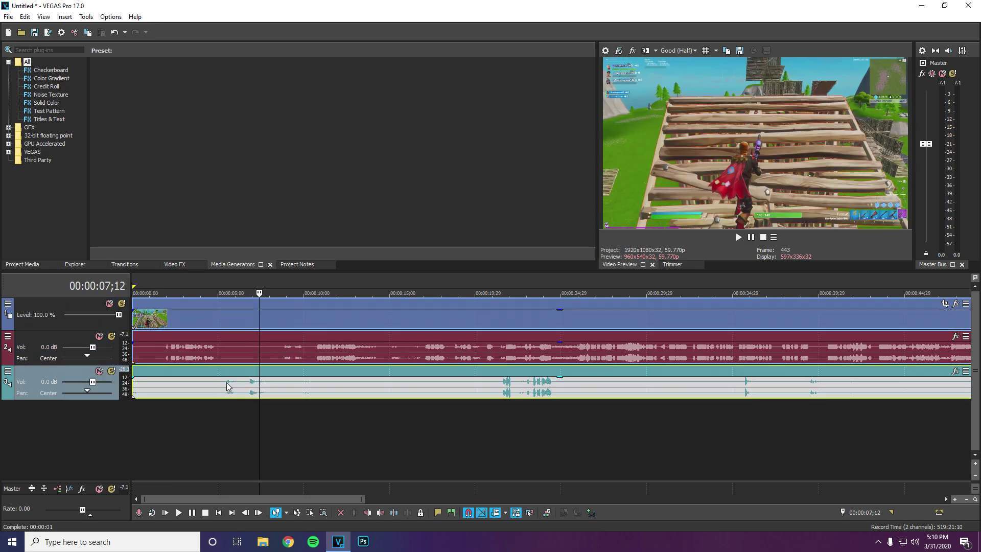
{"action": "left_click", "coordinate": [142, 359]}
{"action": "key", "text": "space"}
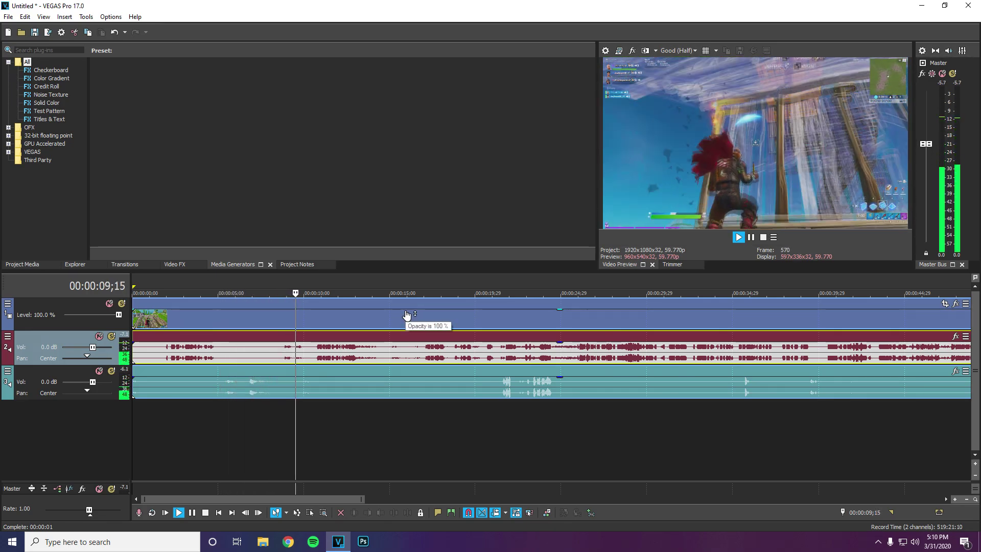
- Stop playback and put the playhead at 00:00:03;00 with the gameplay video event selected
{"action": "key", "text": "space"}
{"action": "left_click", "coordinate": [206, 351]}
{"action": "left_click", "coordinate": [215, 355]}
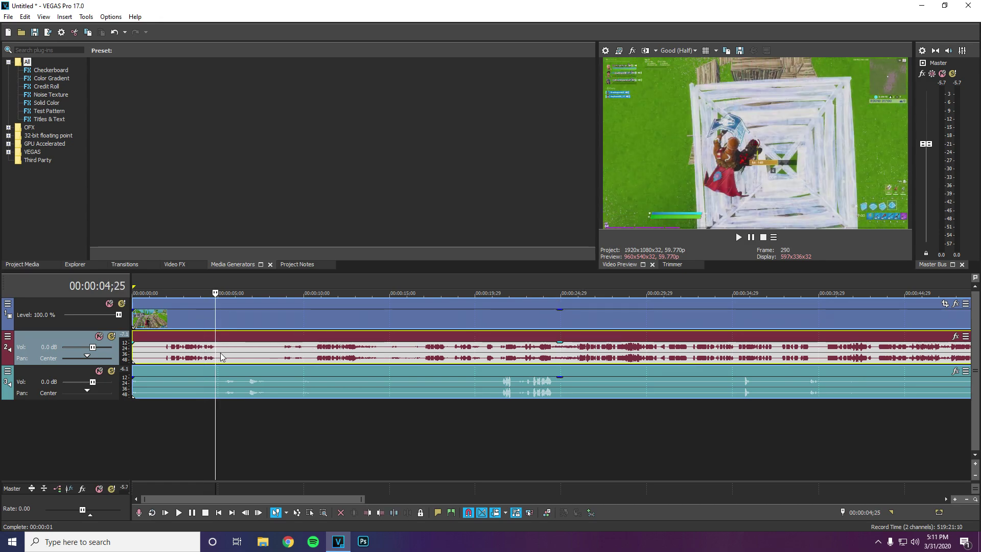
{"action": "left_click", "coordinate": [220, 356]}
{"action": "left_click", "coordinate": [183, 352]}
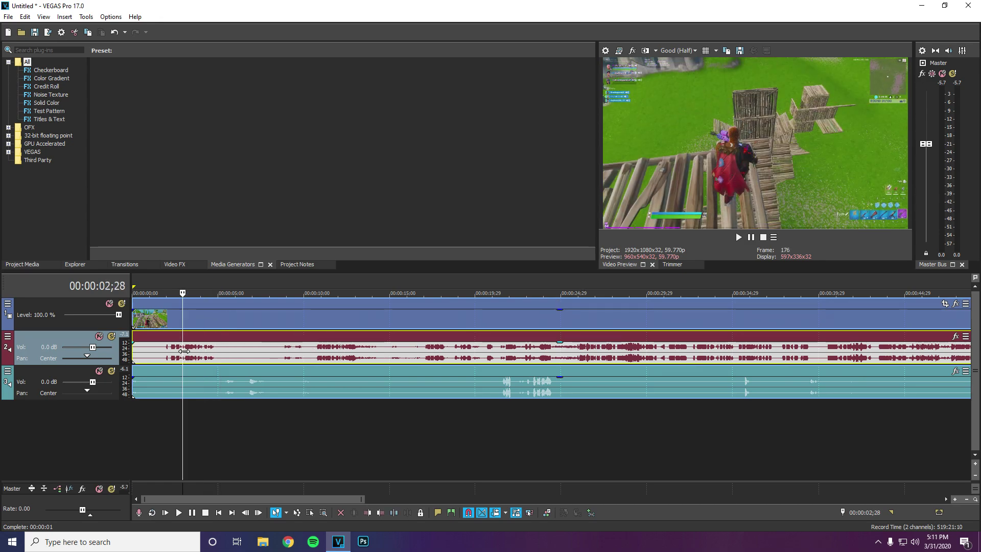
{"action": "left_click", "coordinate": [184, 351]}
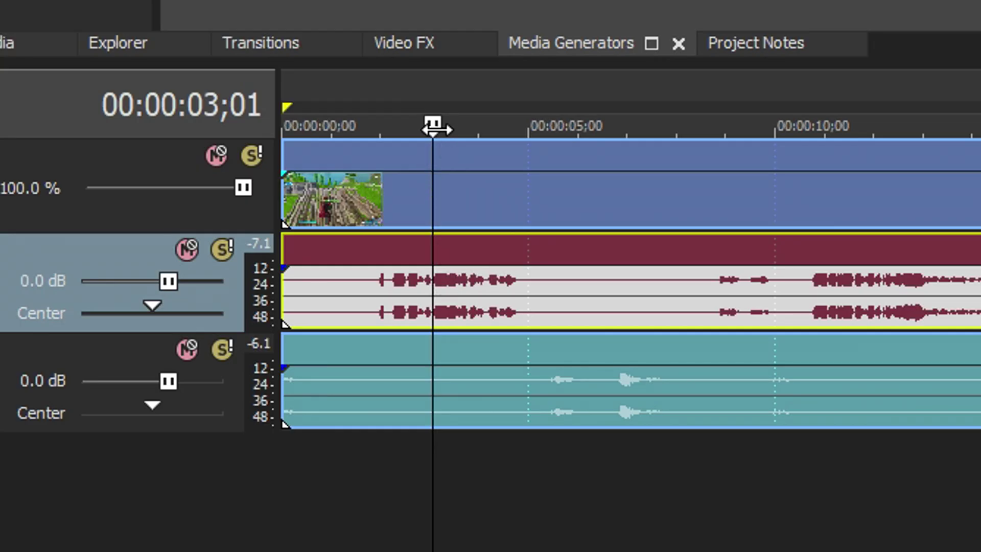
{"action": "left_click", "coordinate": [512, 185]}
{"action": "left_click", "coordinate": [428, 195]}
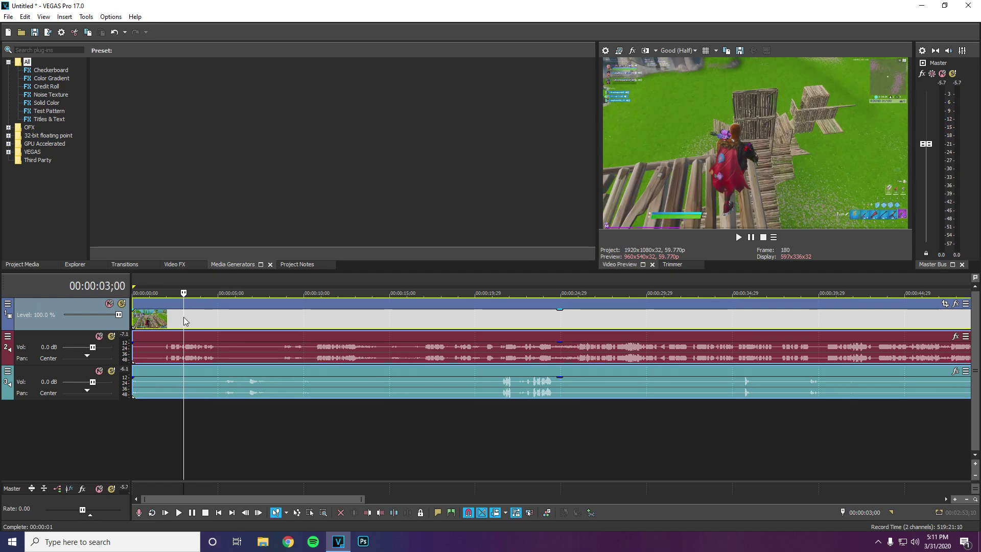
- Split all events at 00:00:03;00 and again at 00:00:10;19
{"action": "key", "text": "s"}
{"action": "left_click_drag", "start_coordinate": [199, 322], "coordinate": [238, 322]}
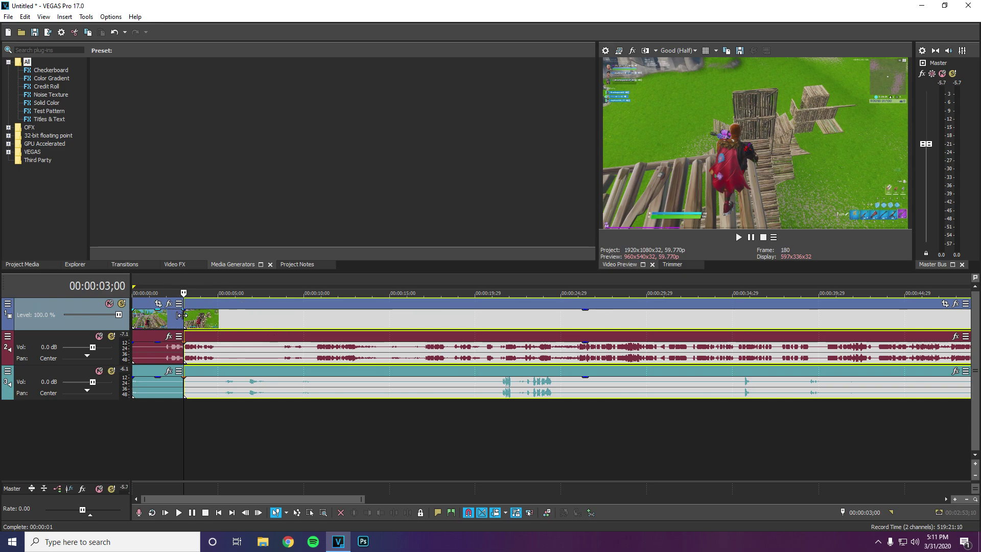
{"action": "left_click", "coordinate": [266, 325]}
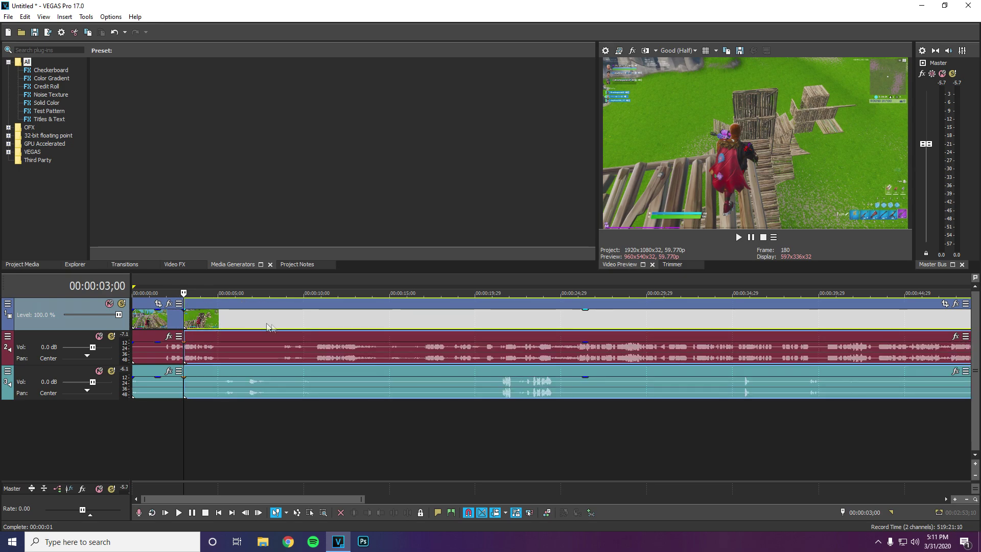
{"action": "left_click", "coordinate": [314, 327]}
{"action": "key", "text": "s"}
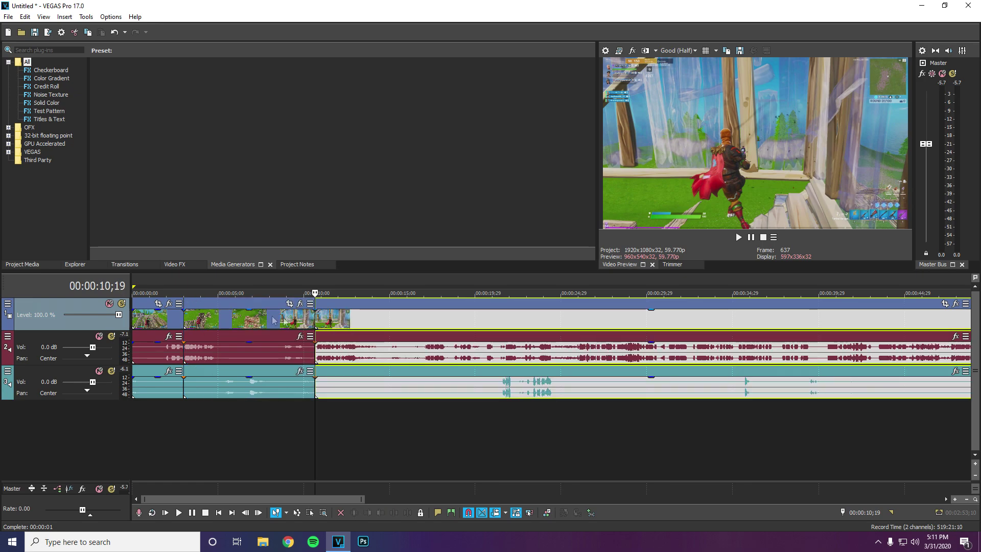
- Delete the middle section so later footage closes the gap, then play back from 00:00:01;20
{"action": "left_click", "coordinate": [260, 320]}
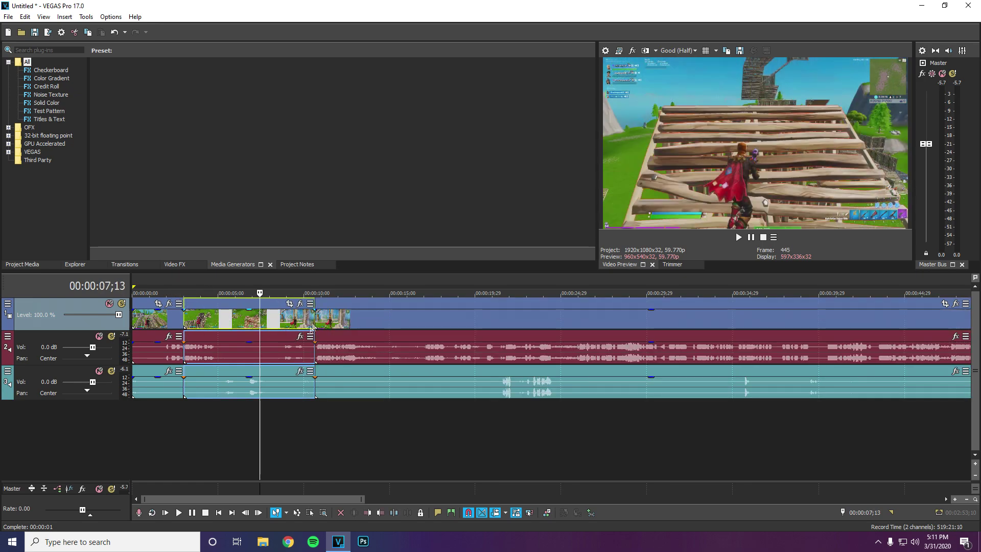
{"action": "left_click", "coordinate": [238, 318]}
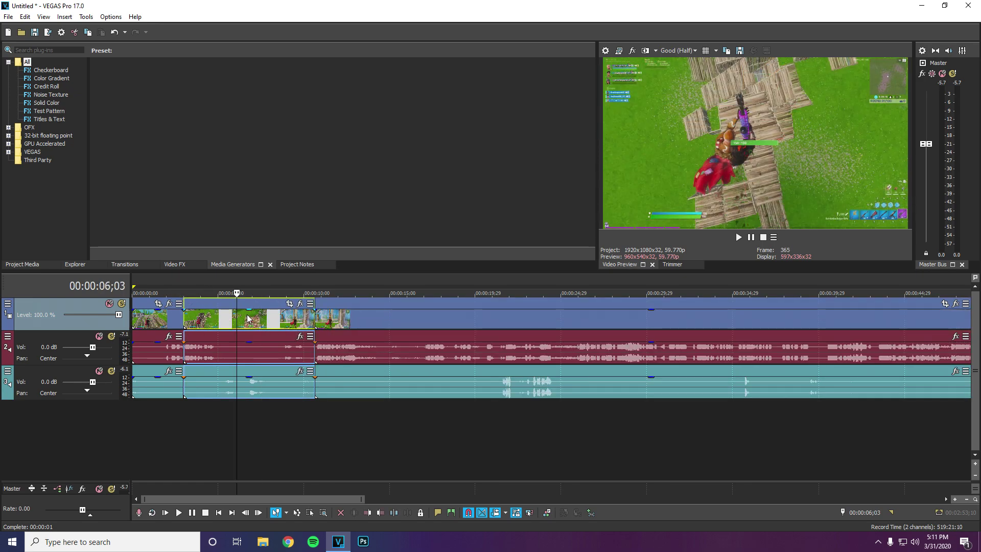
{"action": "key", "text": "Delete"}
{"action": "left_click", "coordinate": [161, 322]}
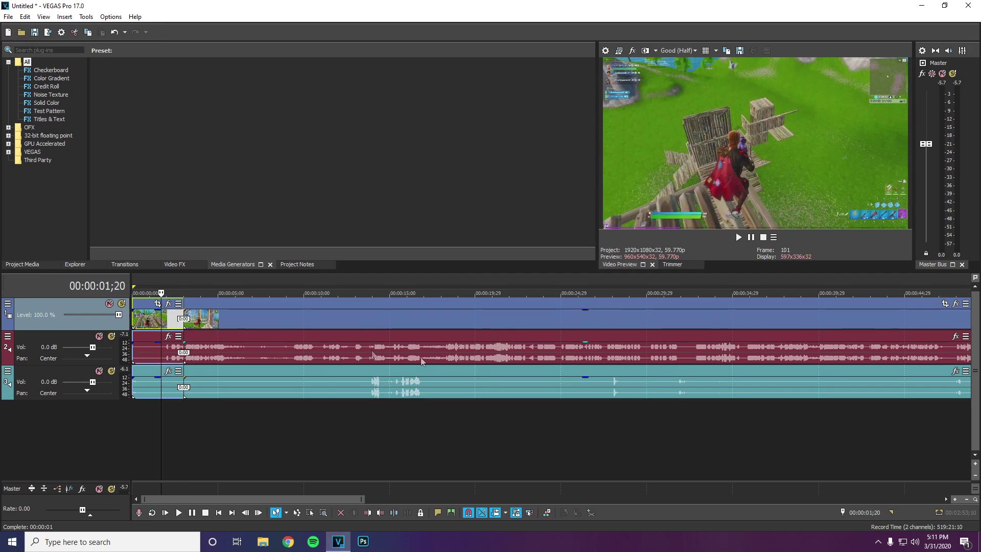
{"action": "key", "text": "space"}
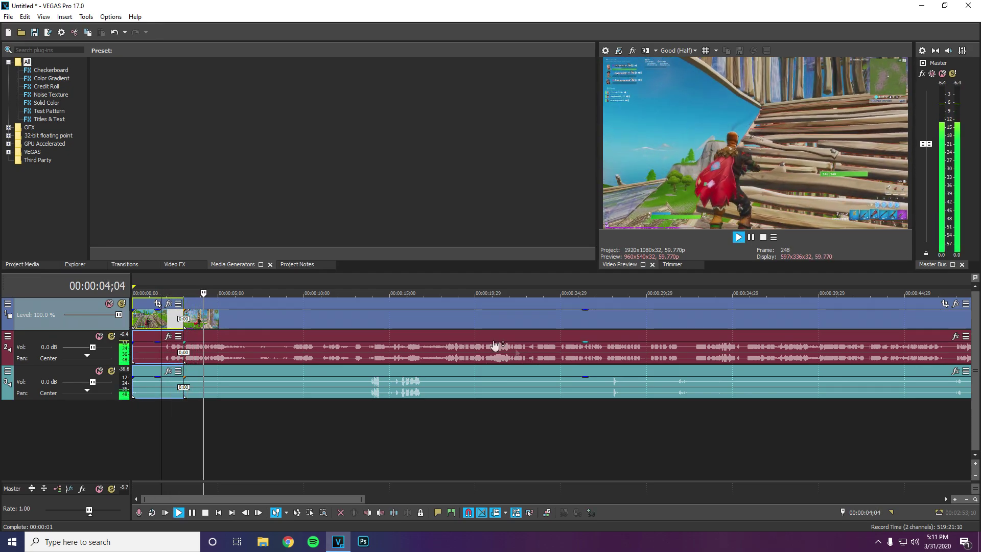
{"action": "key", "text": "space"}
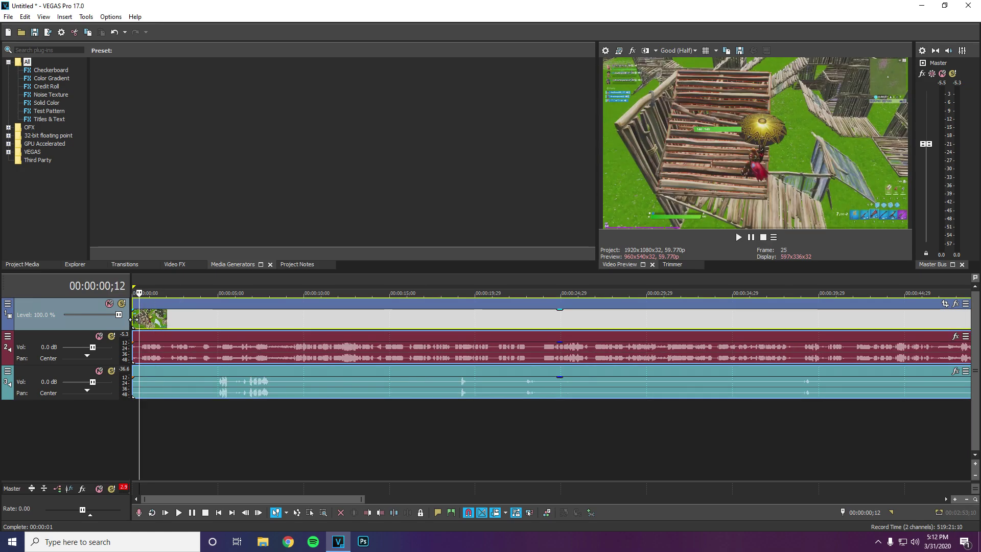
{"action": "left_click", "coordinate": [134, 319]}
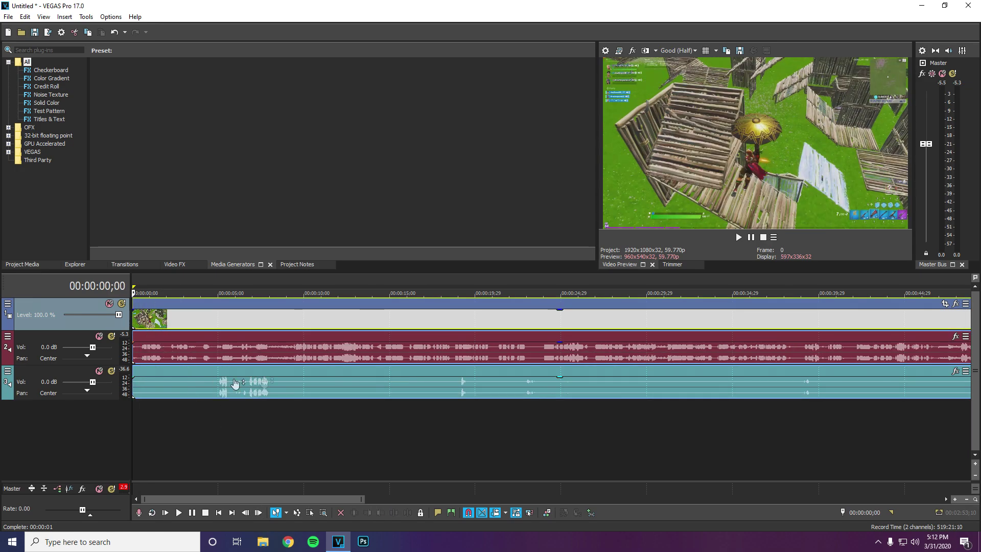
{"action": "left_click", "coordinate": [738, 238]}
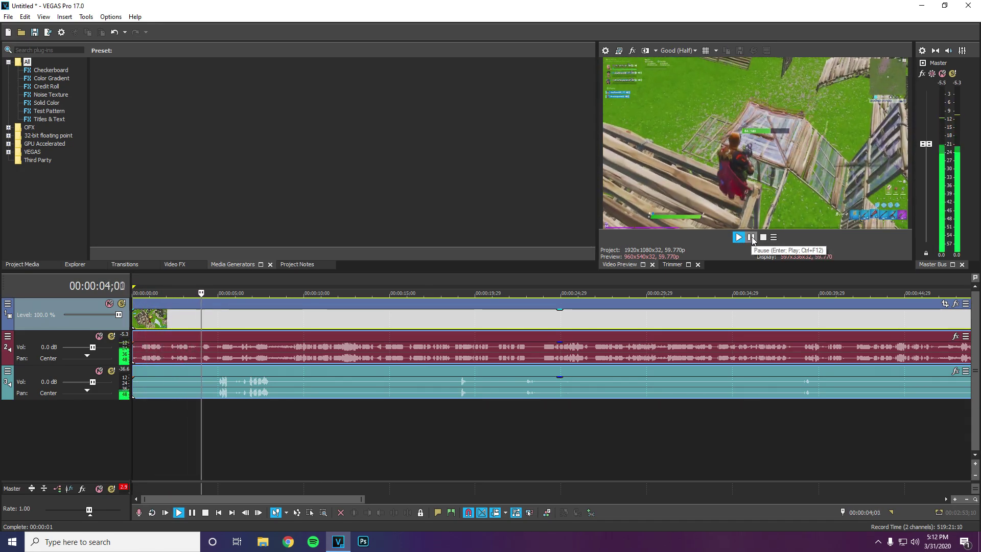
{"action": "left_click", "coordinate": [751, 238]}
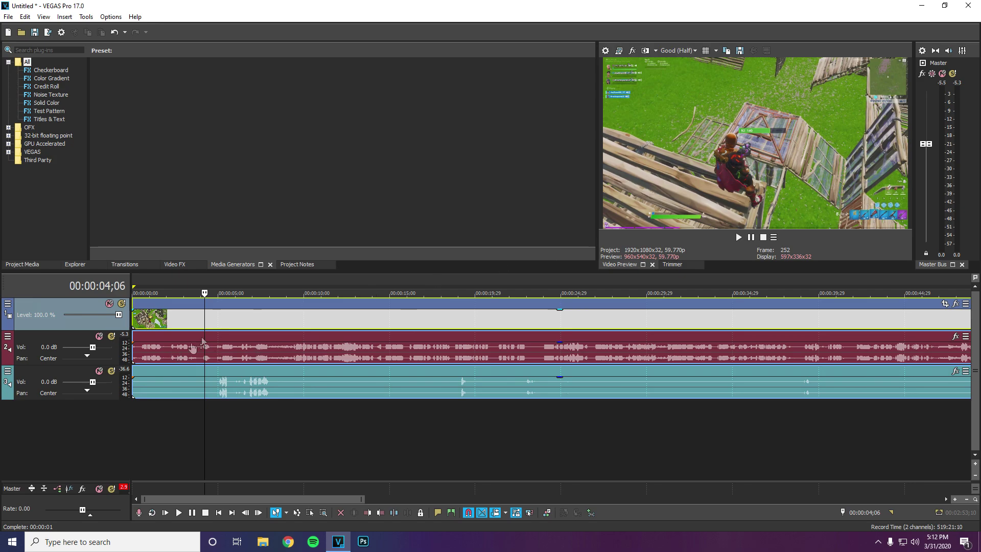
{"action": "left_click", "coordinate": [178, 354]}
{"action": "left_click", "coordinate": [182, 351]}
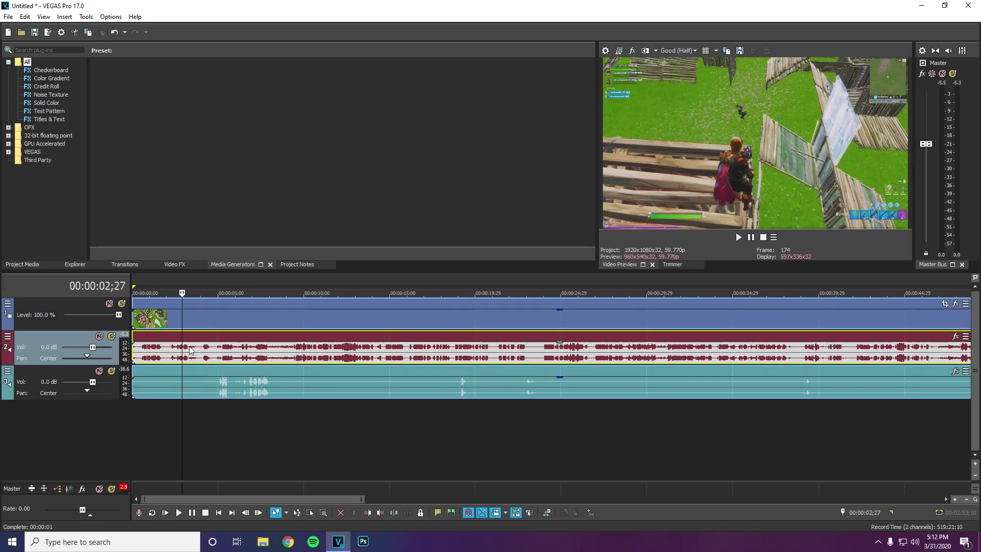
{"action": "key", "text": "super+e"}
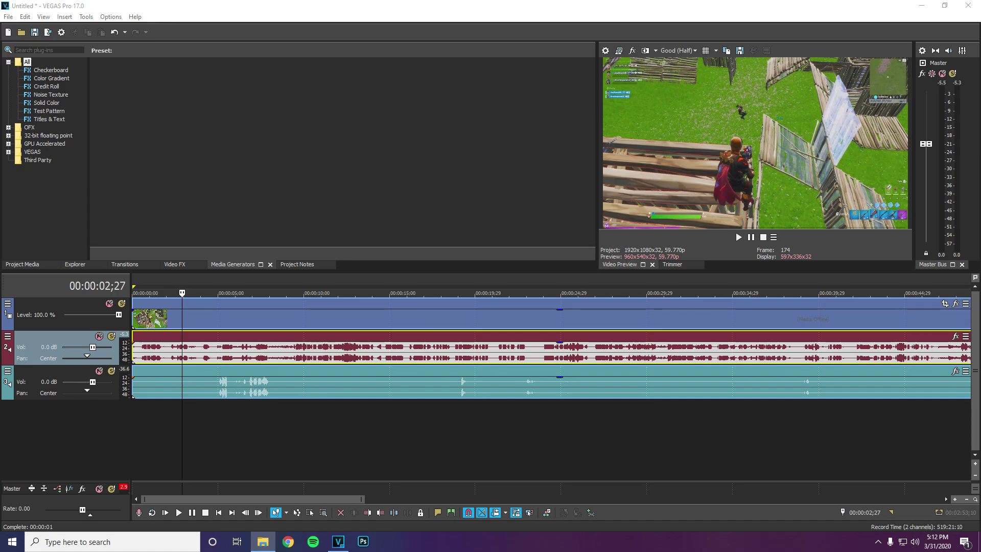
- Add the audio file as a new fourth track at time 0 and move the playhead to 00:00:01;09
{"action": "left_click_drag", "start_coordinate": [970, 414], "coordinate": [560, 435]}
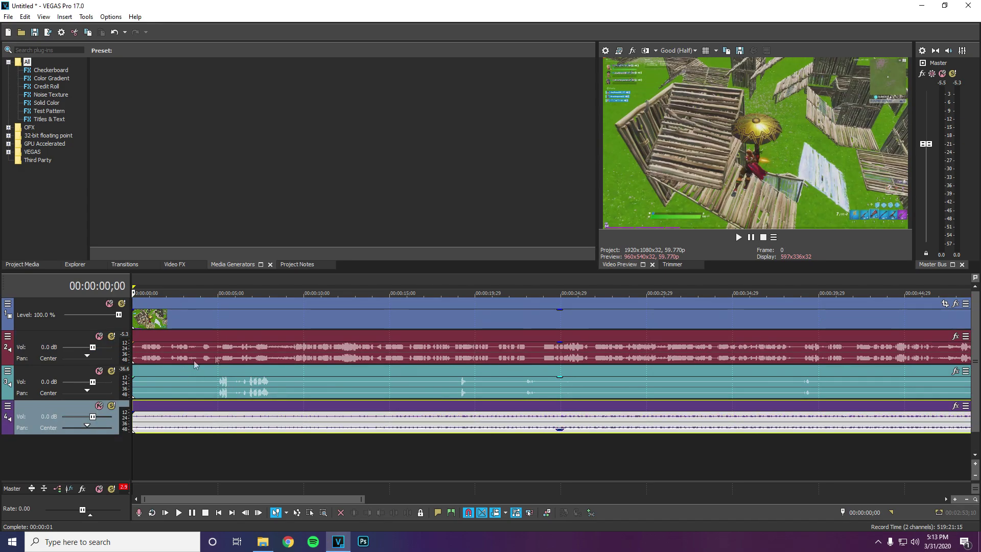
{"action": "left_click", "coordinate": [154, 425]}
{"action": "left_click_drag", "start_coordinate": [369, 499], "coordinate": [209, 499]}
{"action": "left_click", "coordinate": [335, 425]}
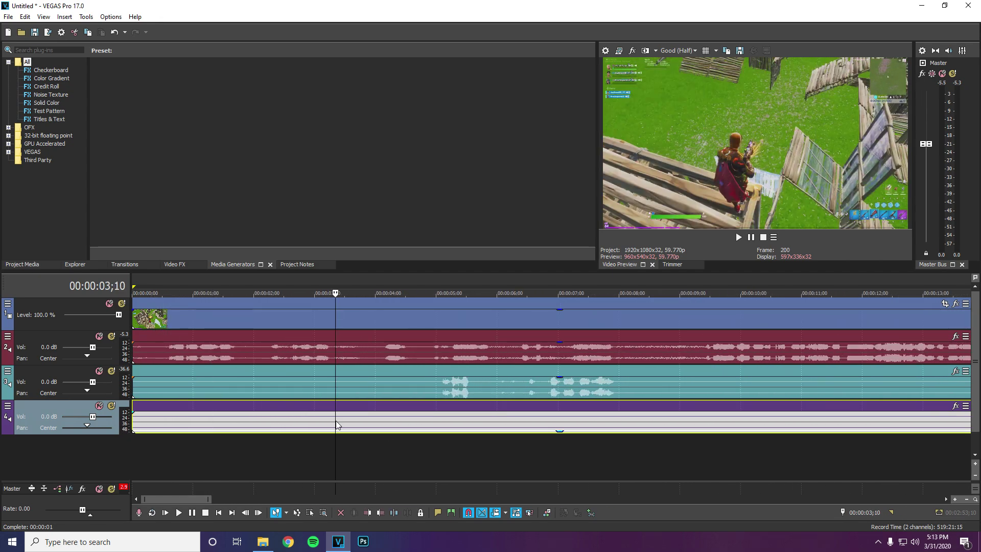
{"action": "key", "text": "s"}
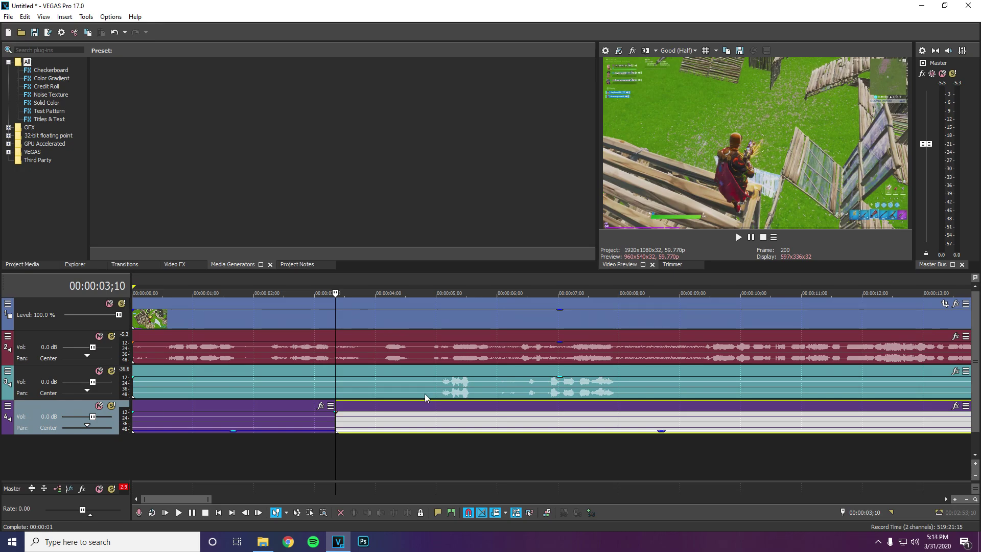
{"action": "key", "text": "ctrl+z"}
{"action": "left_click", "coordinate": [139, 354]}
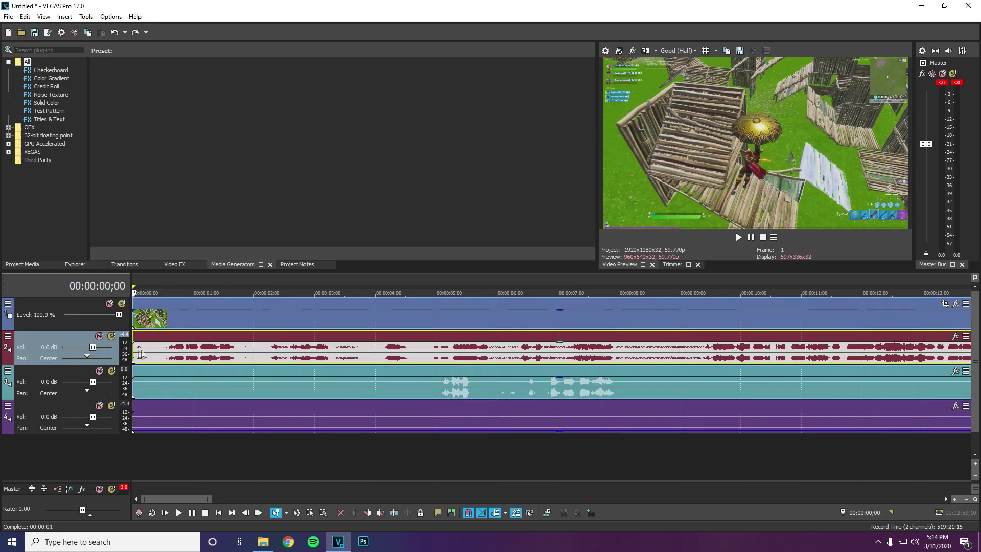
{"action": "key", "text": "space"}
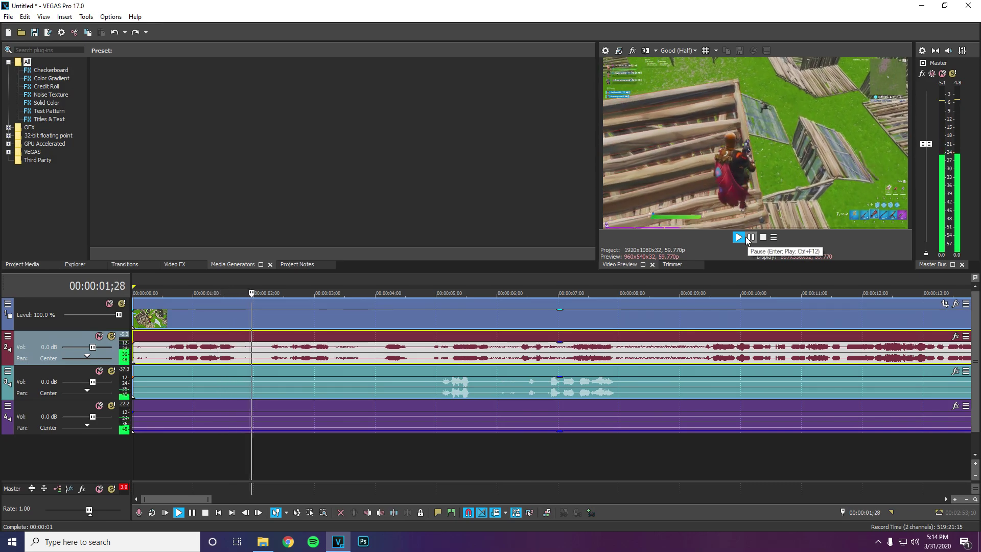
- Split tracks 1–3 at 00:00:02;07 and 00:00:03;07
{"action": "left_click", "coordinate": [748, 238]}
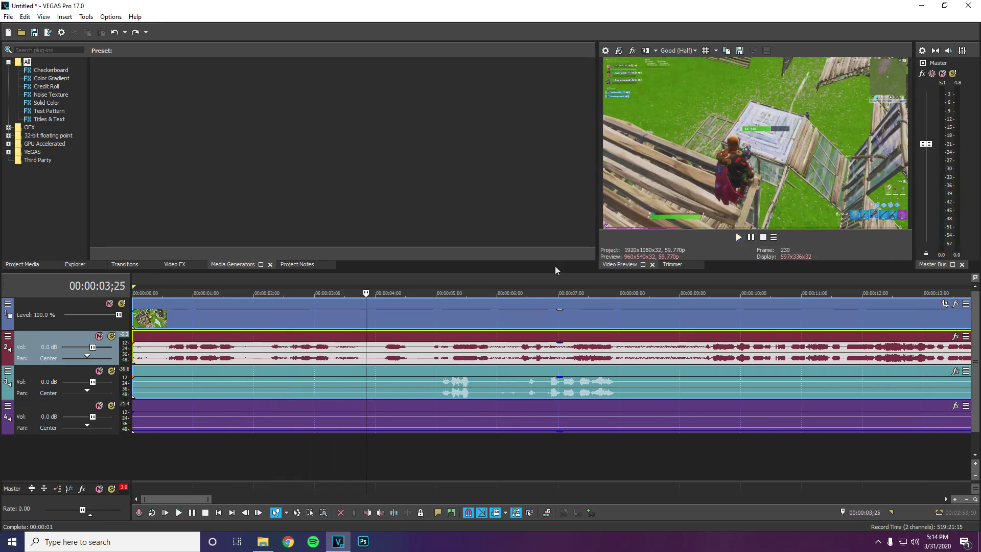
{"action": "left_click", "coordinate": [269, 353]}
{"action": "key", "text": "s"}
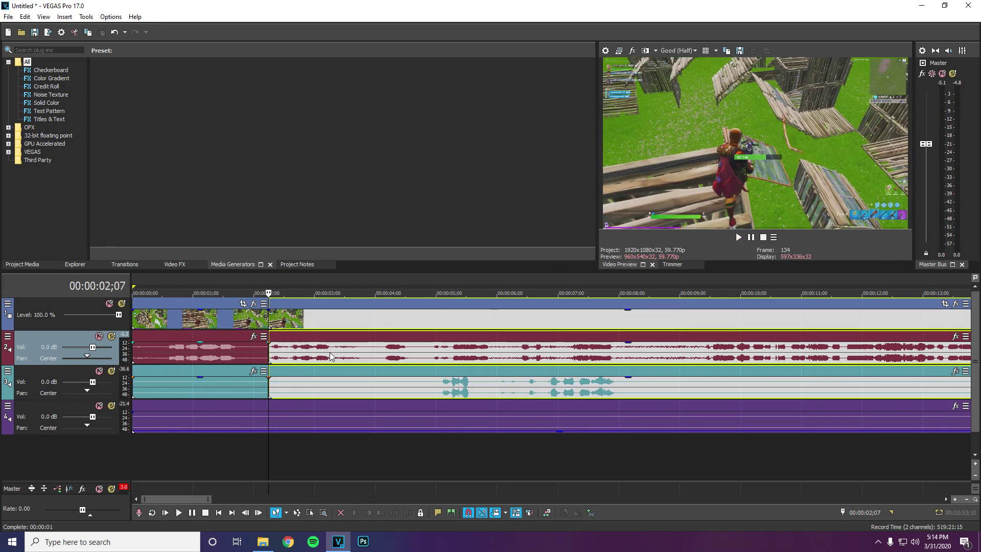
{"action": "left_click", "coordinate": [331, 356]}
{"action": "key", "text": "s"}
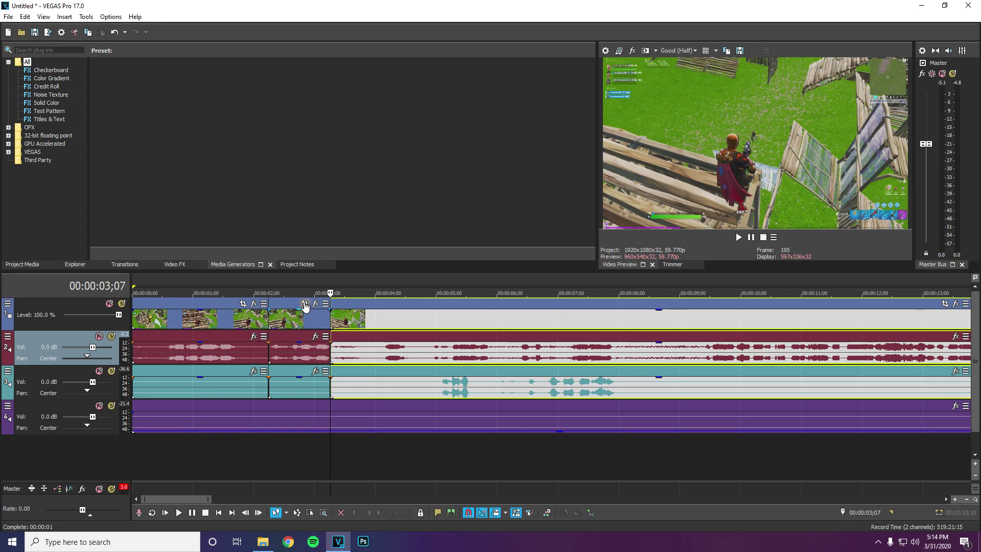
- Open the short event's Pan/Crop settings, then play the event back from its start
{"action": "left_click", "coordinate": [305, 304]}
{"action": "scroll", "coordinate": [506, 289], "scroll_direction": "down", "scroll_amount": 5}
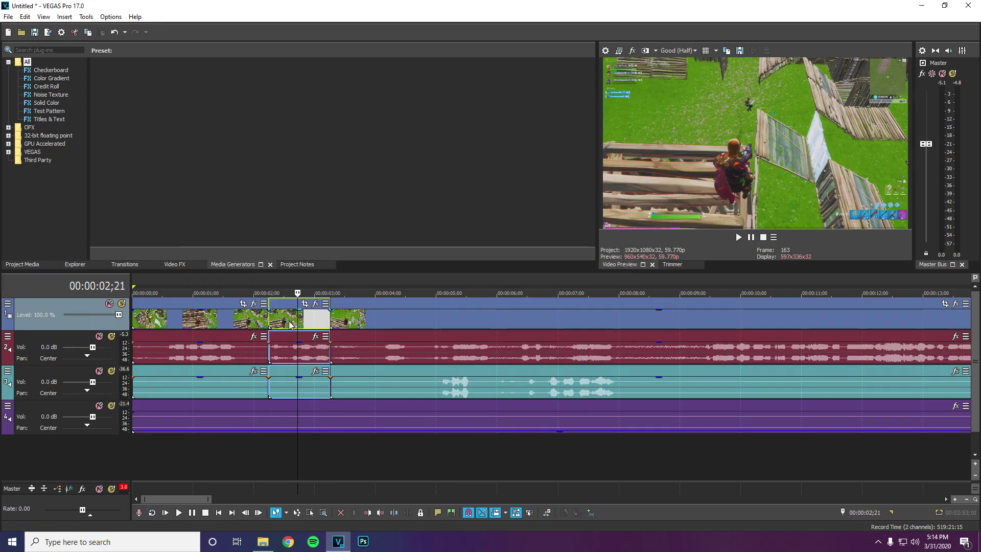
{"action": "left_click", "coordinate": [269, 319]}
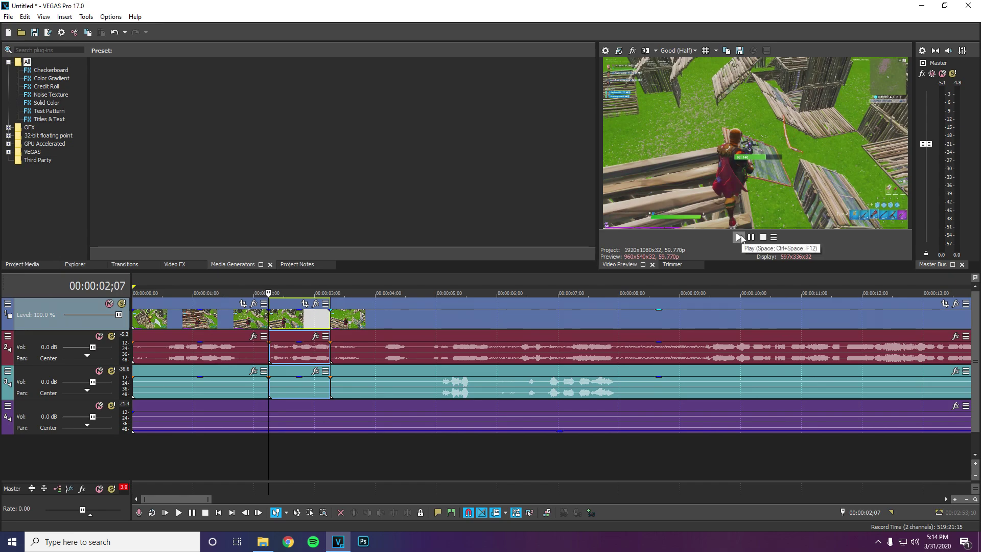
{"action": "left_click", "coordinate": [740, 238]}
{"action": "key", "text": "space"}
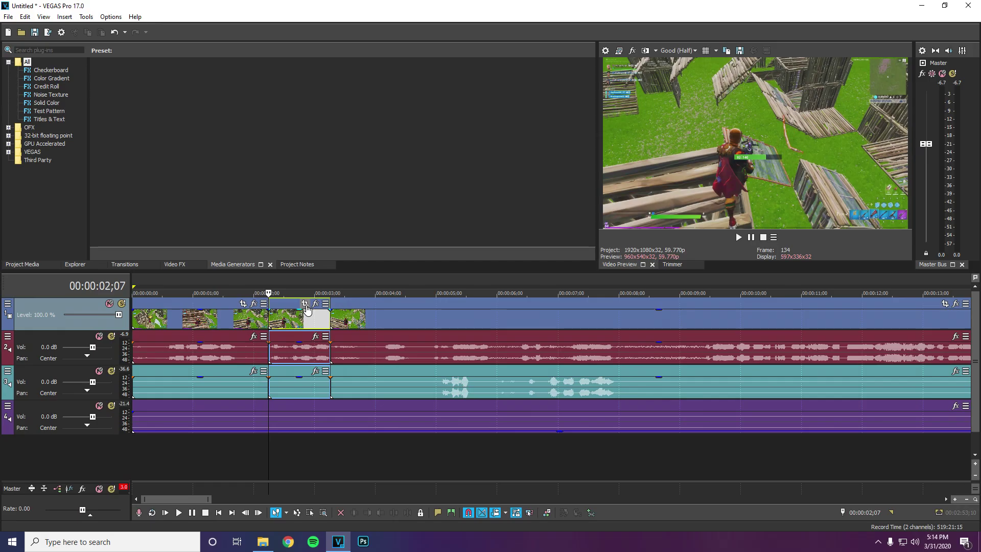
- Enlarge the short event's Pan/Crop frame to about 3,082.7 × 1,734.0 so it looks zoomed out
{"action": "left_click", "coordinate": [305, 305]}
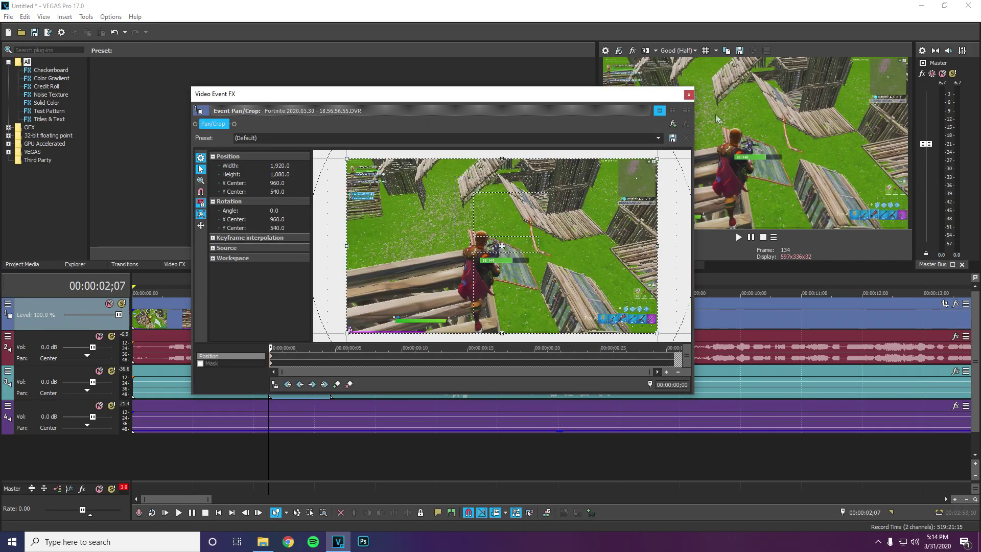
{"action": "left_click", "coordinate": [688, 95]}
{"action": "left_click_drag", "start_coordinate": [210, 500], "coordinate": [325, 501]}
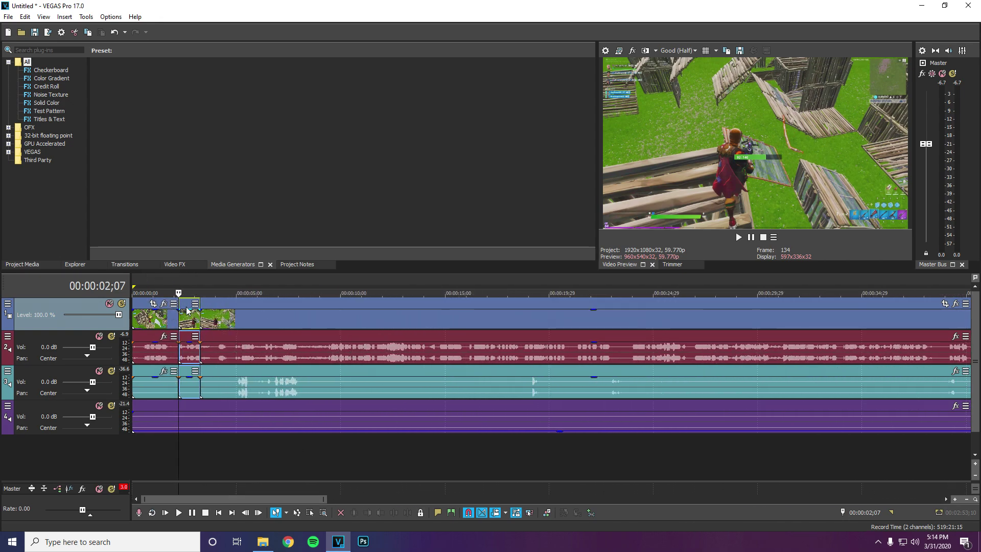
{"action": "left_click_drag", "start_coordinate": [324, 499], "coordinate": [196, 500]}
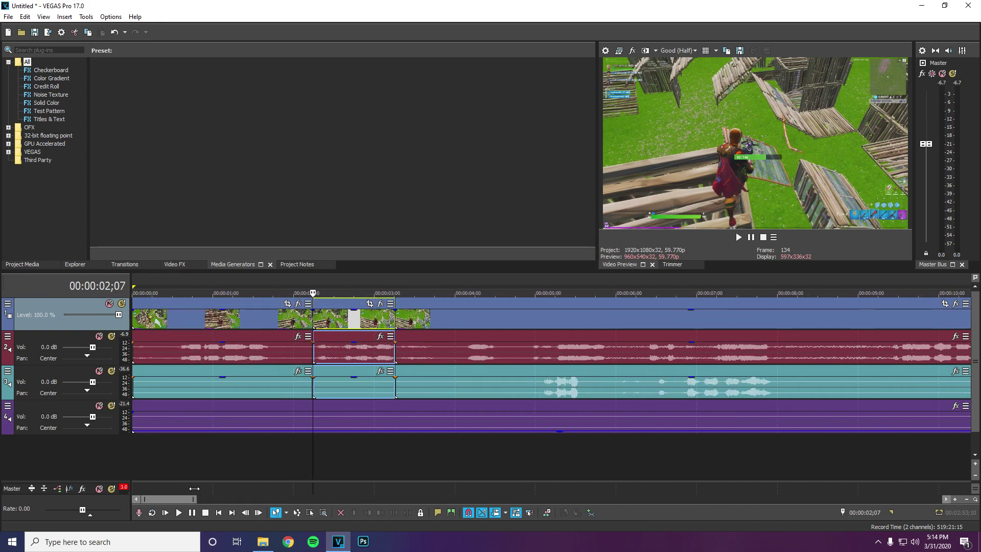
{"action": "left_click", "coordinate": [369, 304]}
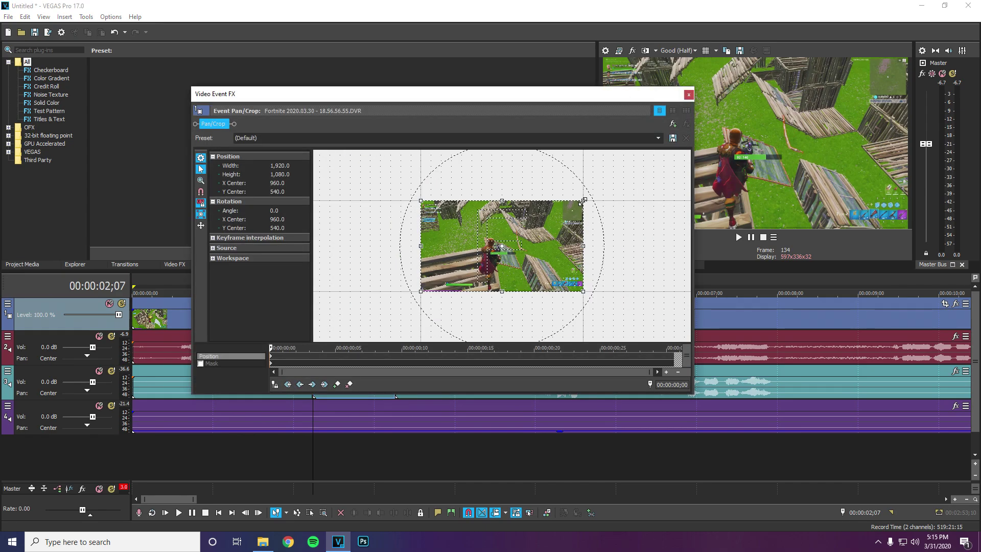
{"action": "left_click_drag", "start_coordinate": [585, 200], "coordinate": [696, 165]}
{"action": "left_click", "coordinate": [688, 94]}
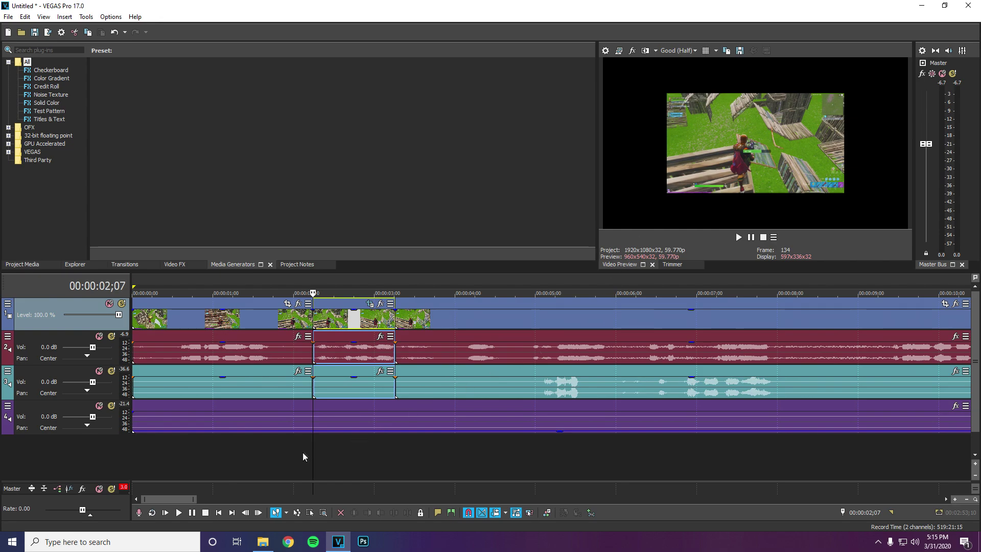
{"action": "left_click", "coordinate": [312, 418]}
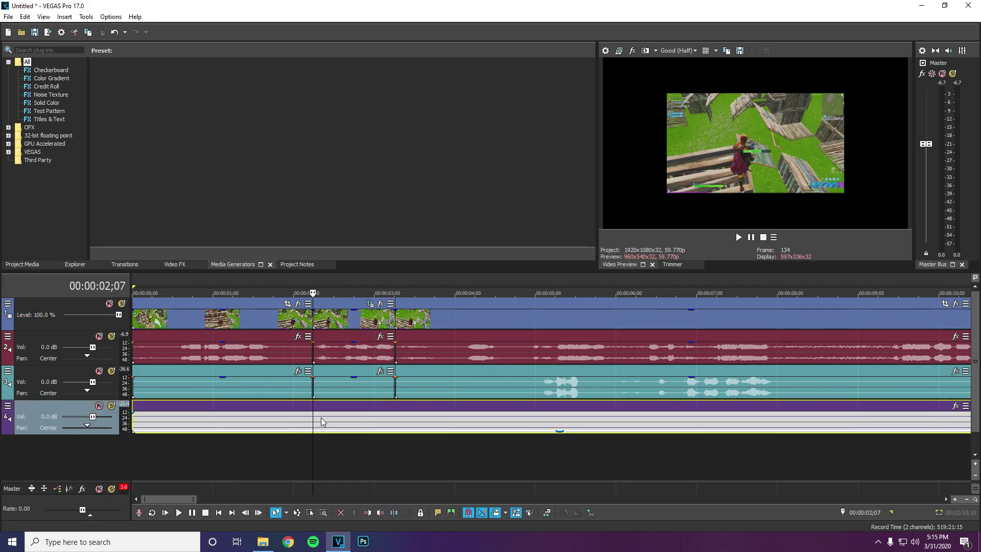
- Split the fourth audio track at the playhead and push its later part right to about 3 seconds
{"action": "key", "text": "s"}
{"action": "left_click_drag", "start_coordinate": [327, 423], "coordinate": [402, 423]}
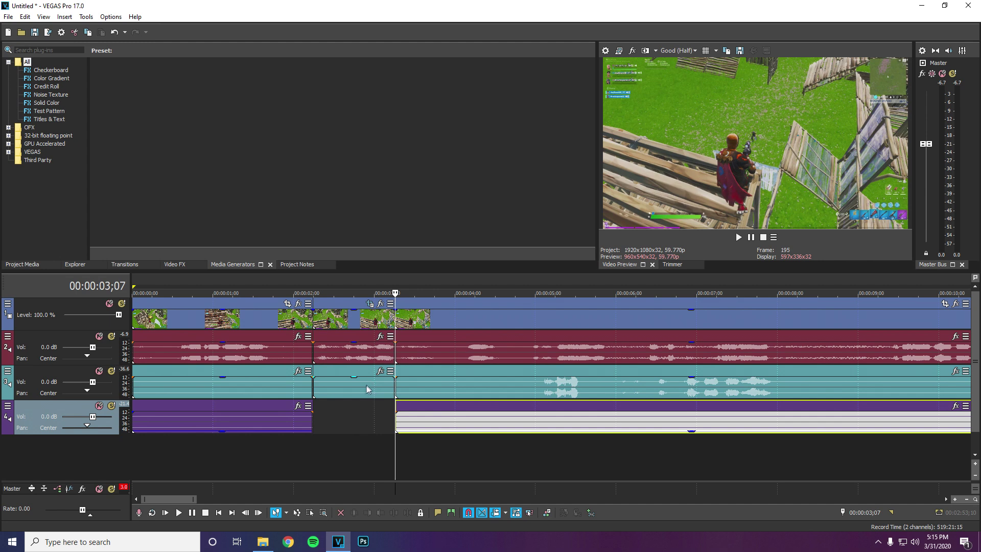
{"action": "left_click", "coordinate": [156, 383]}
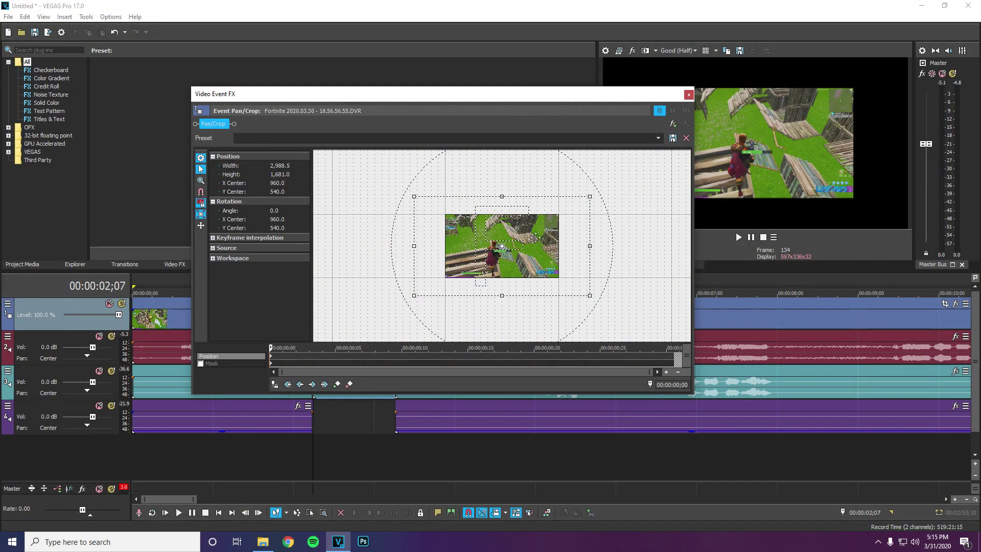
- Shrink the short event's Pan/Crop frame to about 980×551 so it zooms in on the player
{"action": "left_click_drag", "start_coordinate": [589, 199], "coordinate": [522, 238]}
{"action": "scroll", "coordinate": [534, 227], "scroll_direction": "up", "scroll_amount": 3}
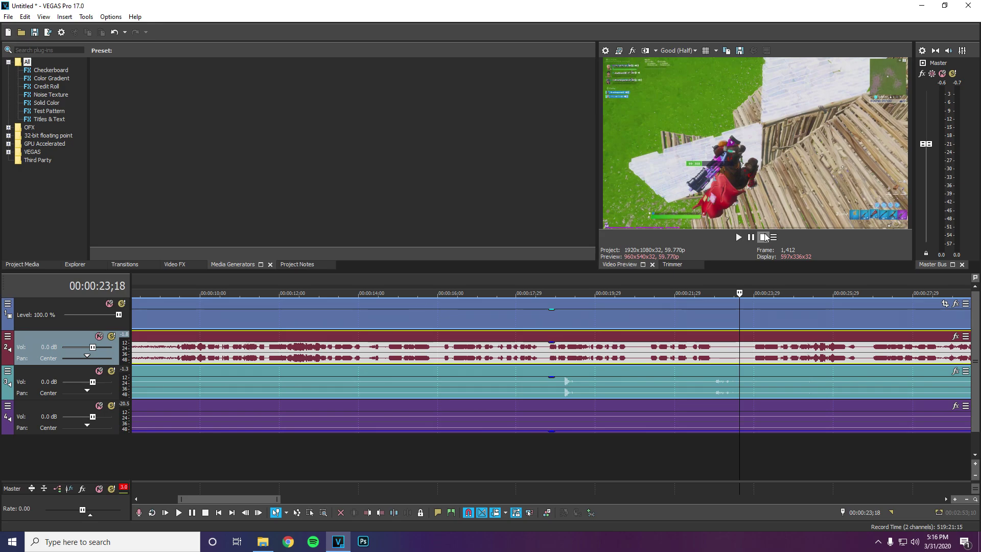
- Play to the next moment and split all tracks at 24;20
{"action": "key", "text": "space"}
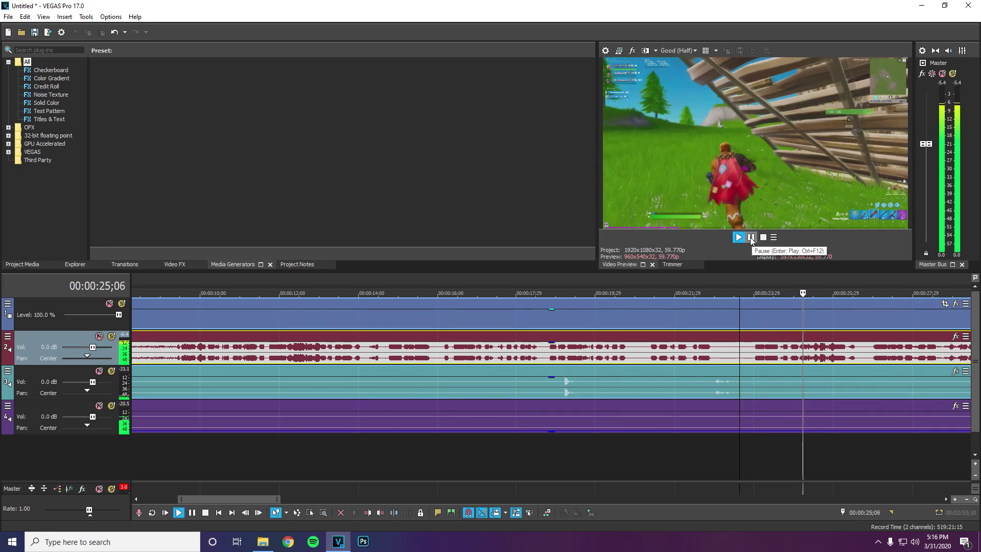
{"action": "left_click", "coordinate": [763, 238]}
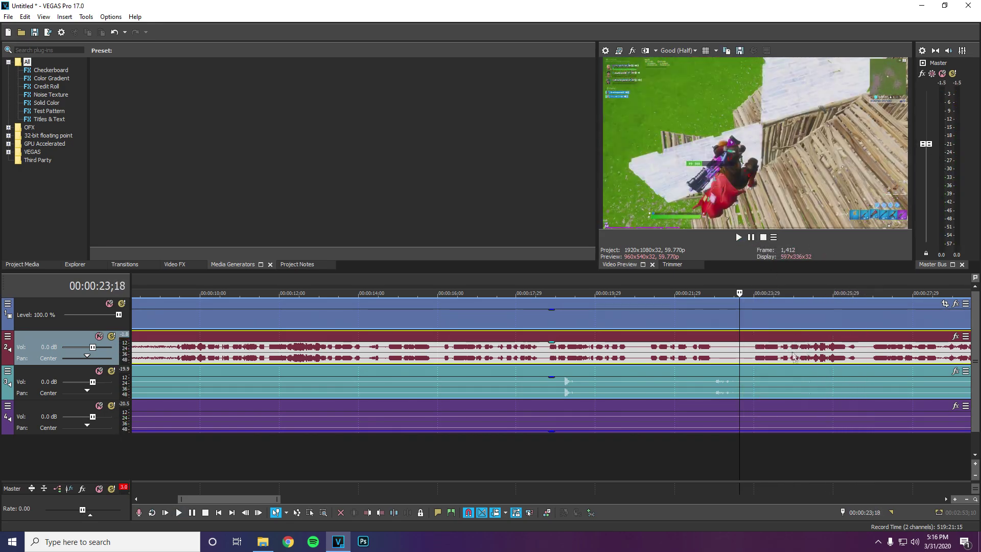
{"action": "left_click", "coordinate": [783, 358]}
{"action": "left_click", "coordinate": [738, 237]}
{"action": "left_click", "coordinate": [763, 238]}
{"action": "key", "text": "s"}
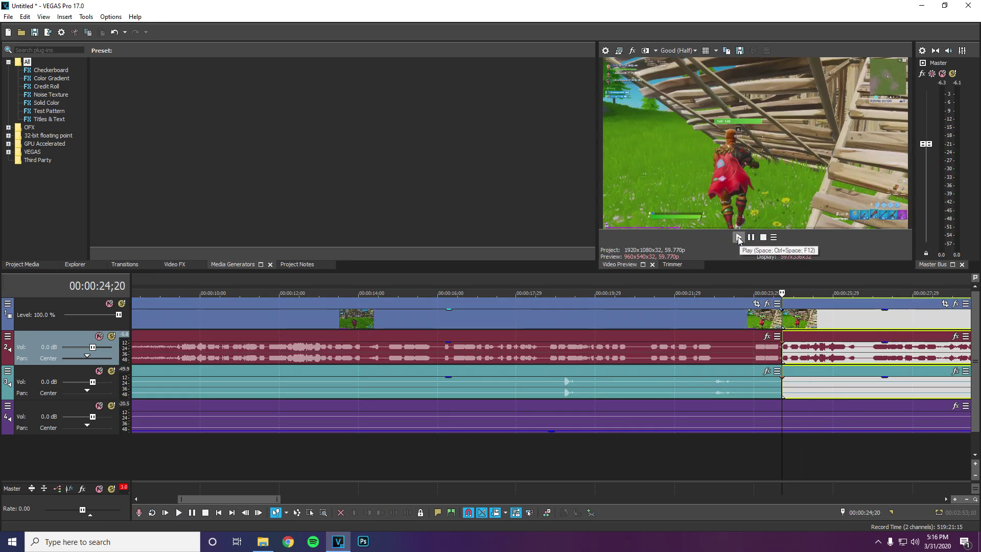
- Split again at 25;05 and select the short 24;20–25;05 piece across tracks 1–3
{"action": "left_click", "coordinate": [740, 238]}
{"action": "left_click", "coordinate": [751, 237]}
{"action": "left_click_drag", "start_coordinate": [787, 314], "coordinate": [807, 314]}
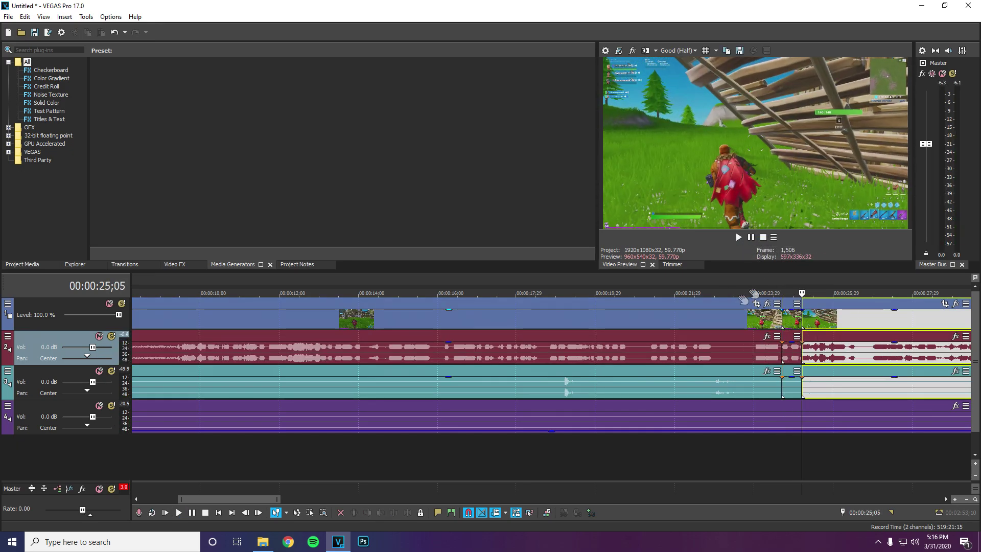
{"action": "double_click", "coordinate": [791, 317]}
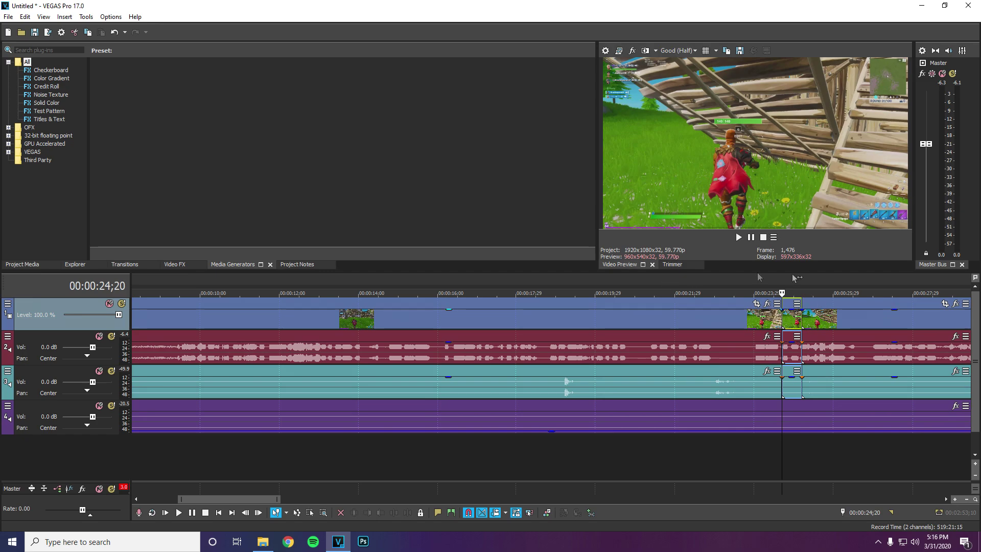
{"action": "scroll", "coordinate": [370, 412], "scroll_direction": "up", "scroll_amount": 3}
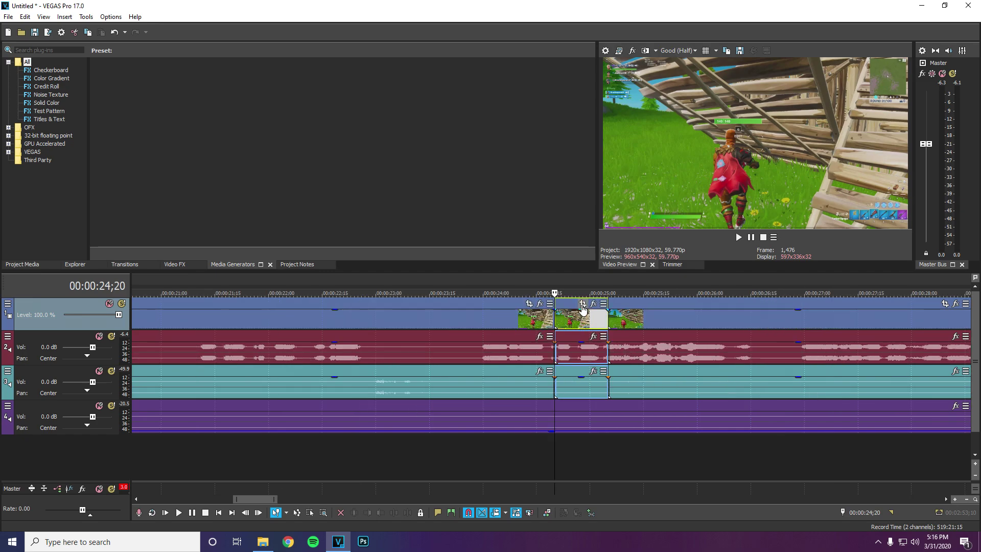
- Zoom the 24;20 piece's Pan/Crop frame in to 1384.7×778.9 on the player
{"action": "left_click", "coordinate": [582, 304]}
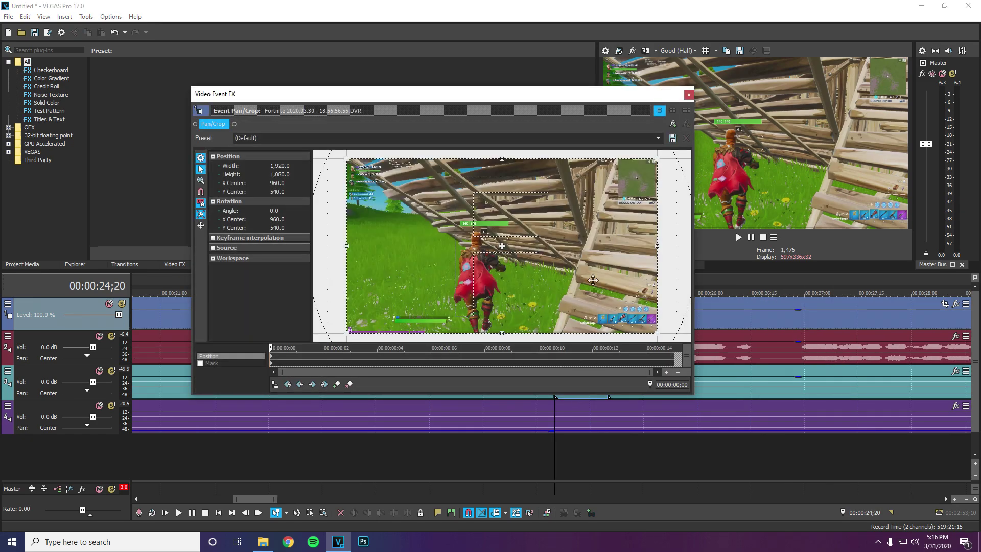
{"action": "scroll", "coordinate": [593, 291], "scroll_direction": "down", "scroll_amount": 2}
{"action": "left_click_drag", "start_coordinate": [629, 176], "coordinate": [594, 186]}
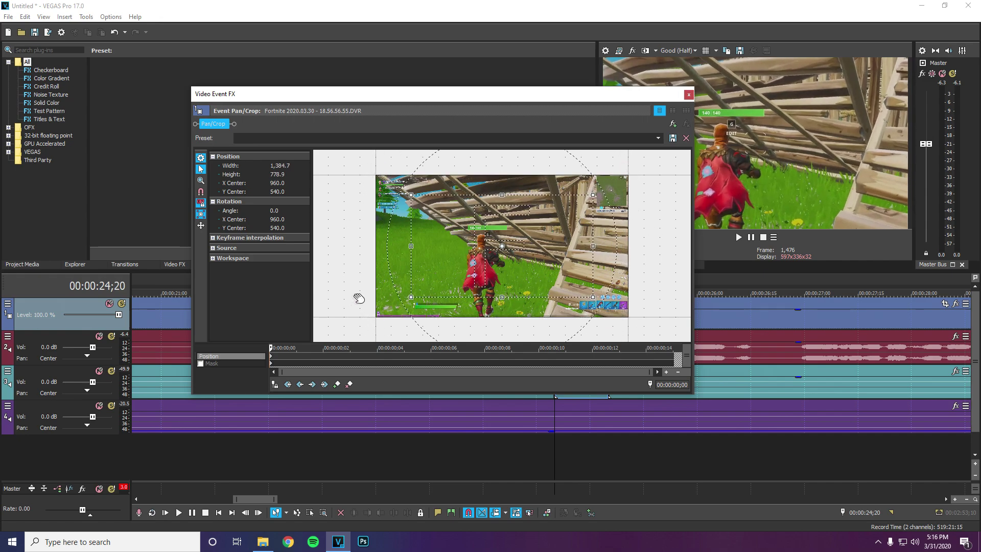
{"action": "scroll", "coordinate": [381, 297], "scroll_direction": "up", "scroll_amount": 2}
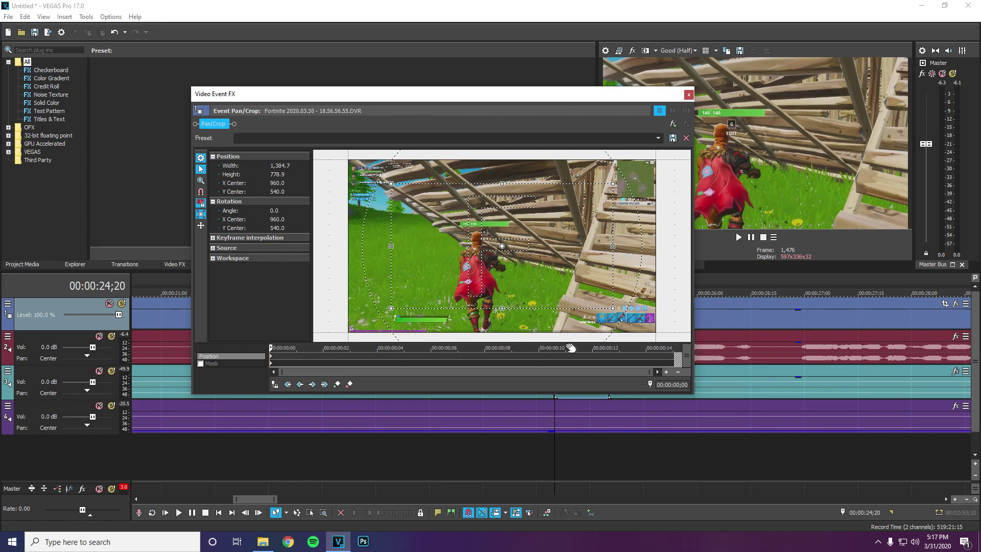
- Shift the crop position on successive frames to keyframe a camera-shake effect
{"action": "left_click_drag", "start_coordinate": [562, 282], "coordinate": [532, 274]}
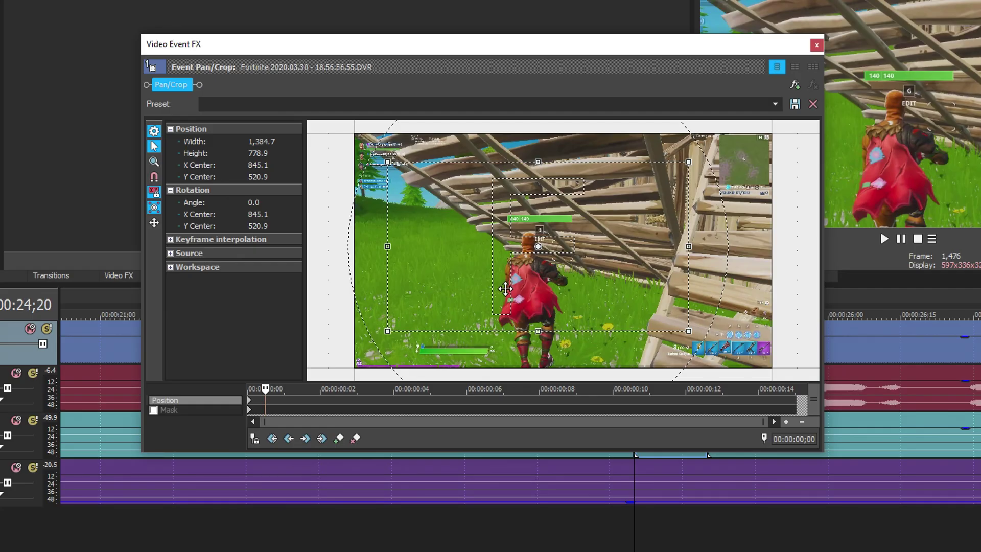
{"action": "left_click_drag", "start_coordinate": [445, 270], "coordinate": [476, 274]}
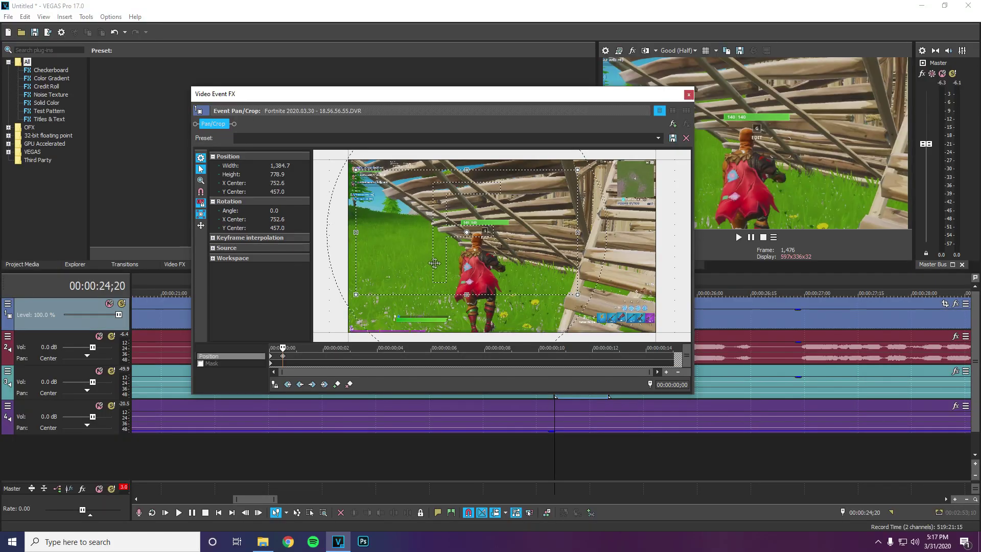
{"action": "mouse_move", "coordinate": [453, 272]}
{"action": "left_mouse_down"}
{"action": "mouse_move", "coordinate": [513, 297]}
{"action": "mouse_move", "coordinate": [476, 287]}
{"action": "mouse_move", "coordinate": [486, 298]}
{"action": "mouse_move", "coordinate": [439, 304]}
{"action": "mouse_move", "coordinate": [471, 267]}
{"action": "mouse_move", "coordinate": [440, 270]}
{"action": "left_mouse_up"}
{"action": "left_click", "coordinate": [297, 357]}
{"action": "left_click", "coordinate": [323, 352]}
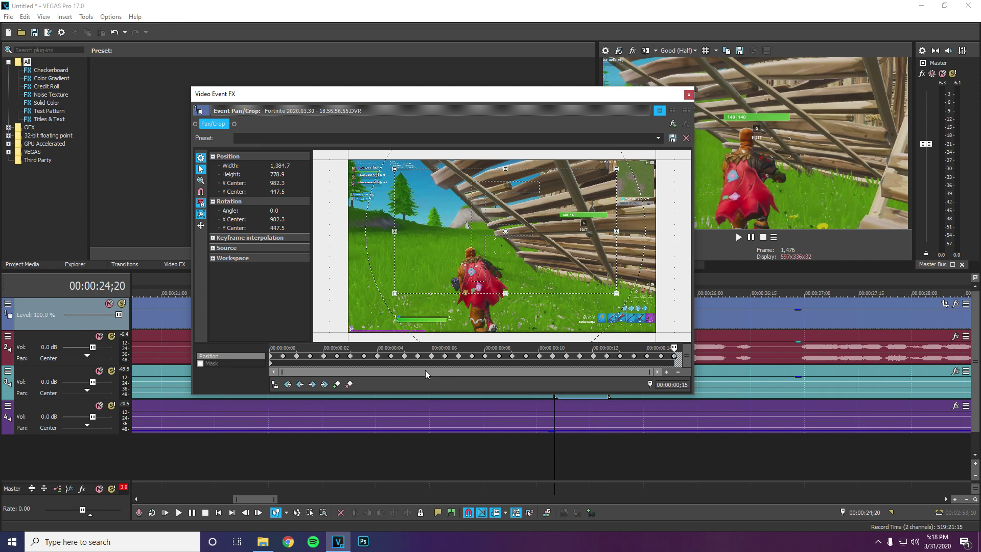
{"action": "left_click", "coordinate": [688, 94]}
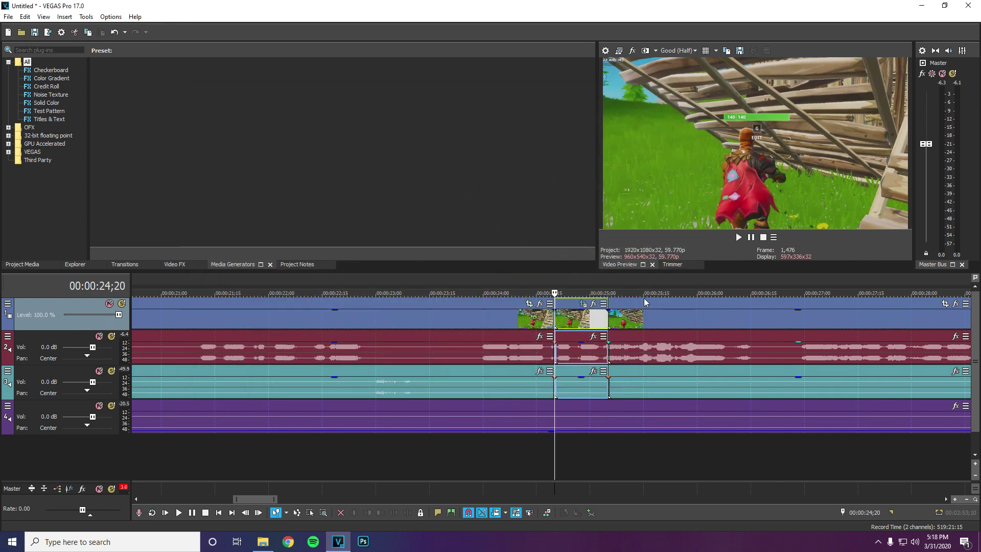
- Review the shaking event's Pan/Crop keyframes from the first to the final frame
{"action": "left_click", "coordinate": [548, 319]}
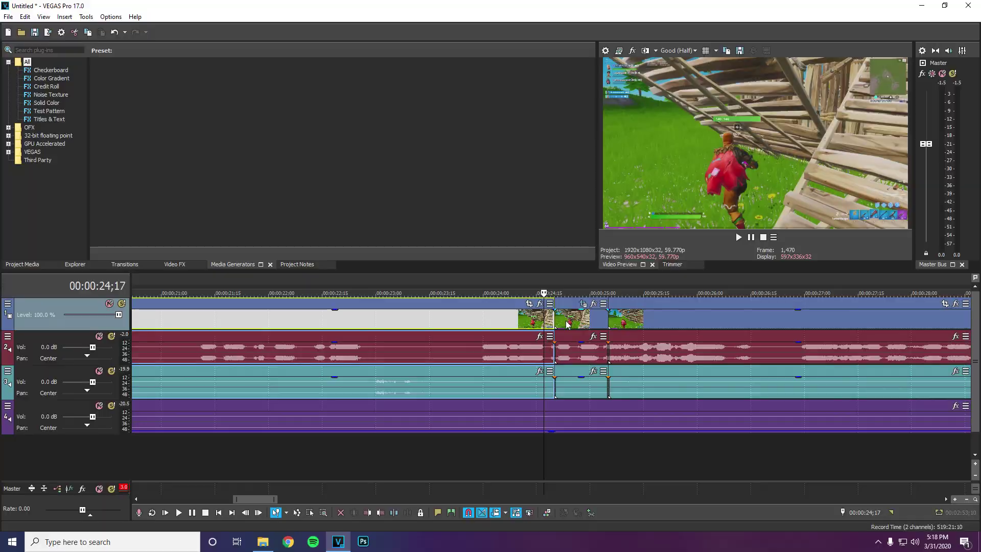
{"action": "left_click", "coordinate": [582, 304]}
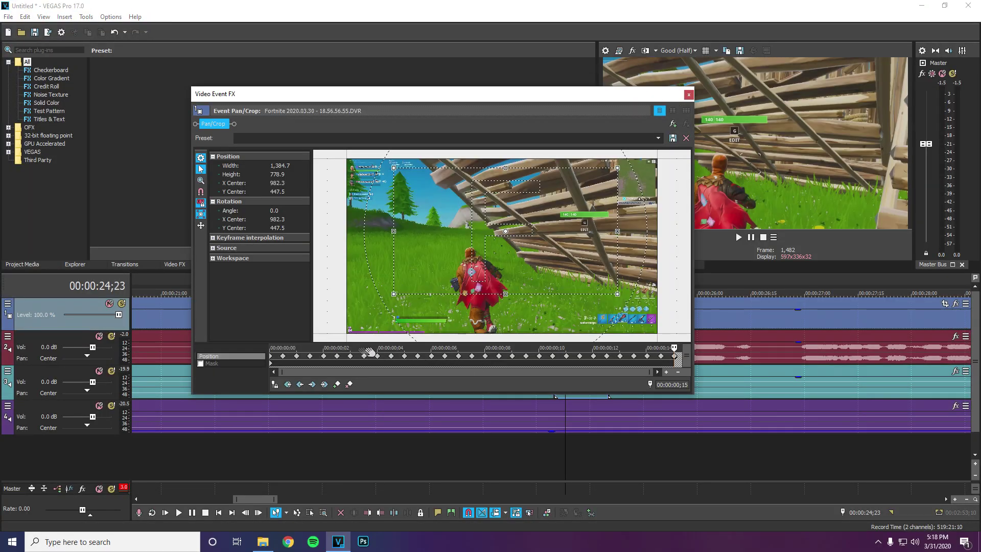
{"action": "left_click_drag", "start_coordinate": [652, 373], "coordinate": [445, 366]}
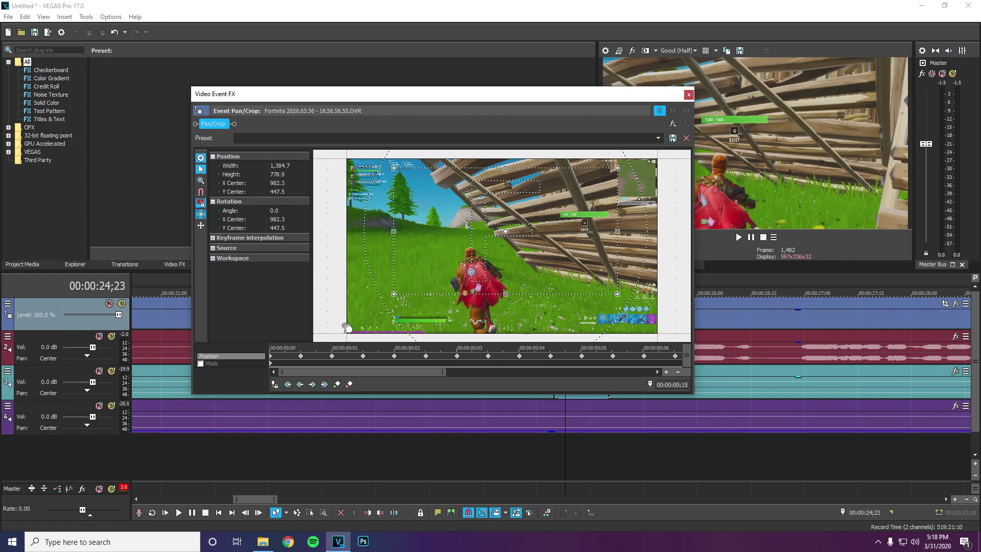
{"action": "left_click_drag", "start_coordinate": [335, 353], "coordinate": [271, 352]}
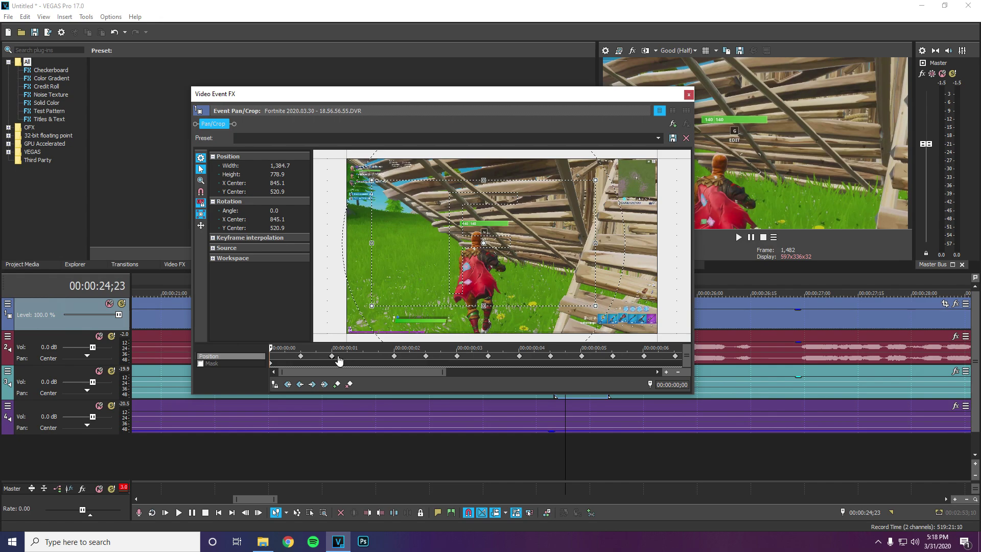
{"action": "left_click_drag", "start_coordinate": [443, 372], "coordinate": [651, 372]}
{"action": "left_click", "coordinate": [661, 363]}
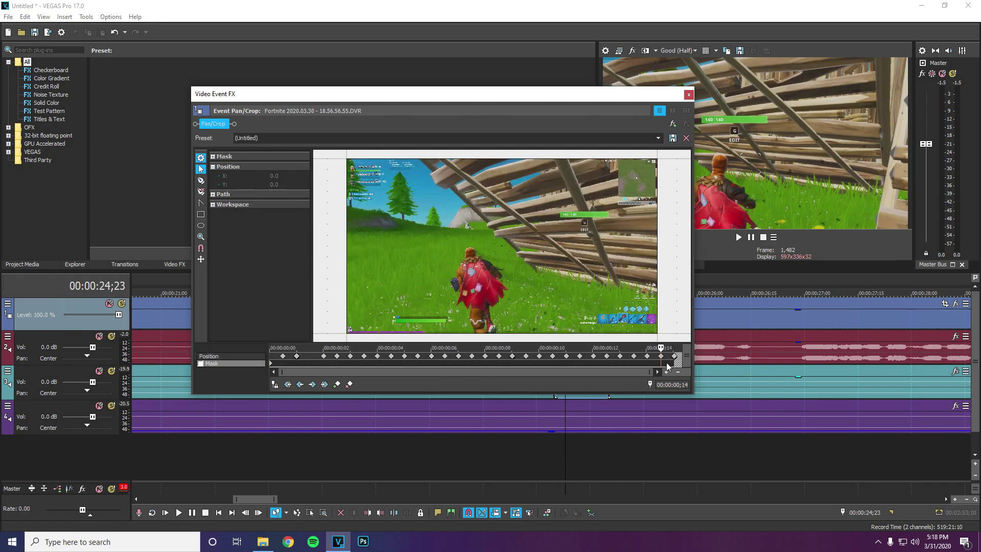